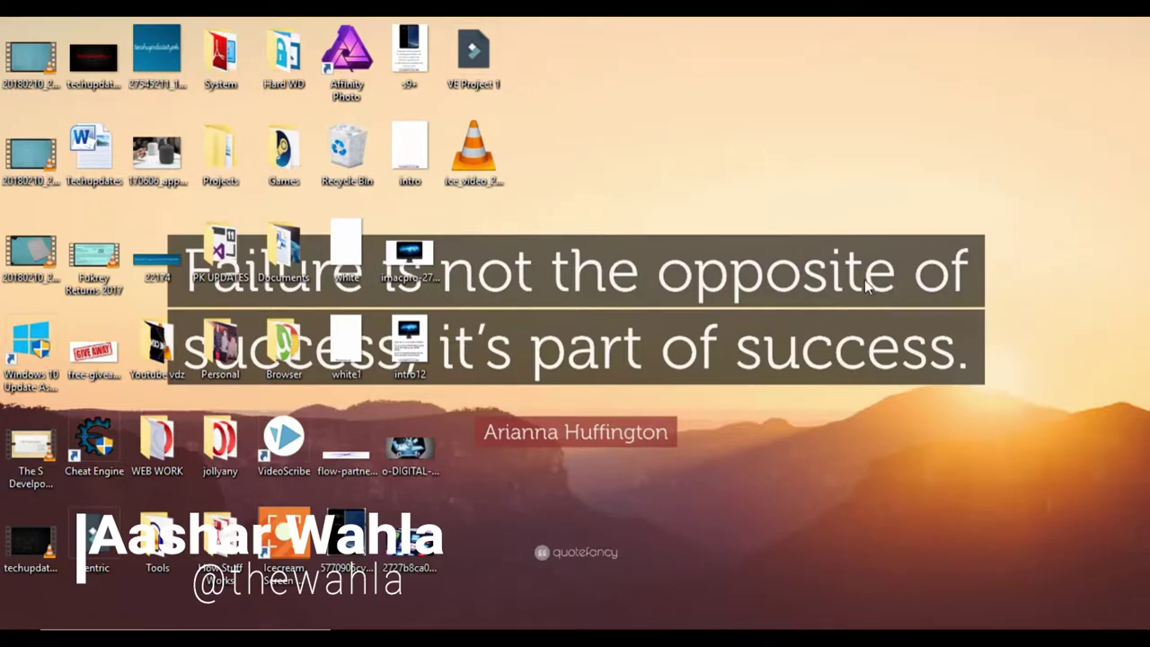
# Step: Refresh the Windows desktop from its right-click menu so the icons reload
pyautogui.rightClick(994, 176)
pyautogui.click(1004, 231)
# Step: Open the Tools folder on the desktop and launch Fotor from its shortcut
pyautogui.doubleClick(157, 539)
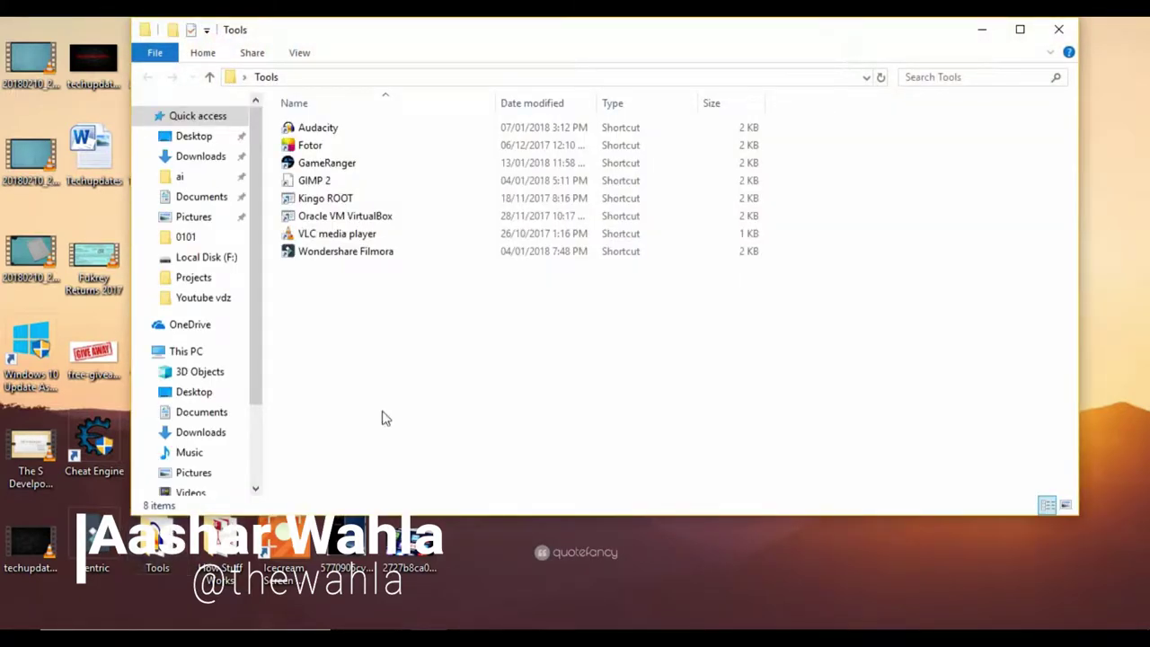
pyautogui.click(379, 147)
pyautogui.doubleClick(379, 147)
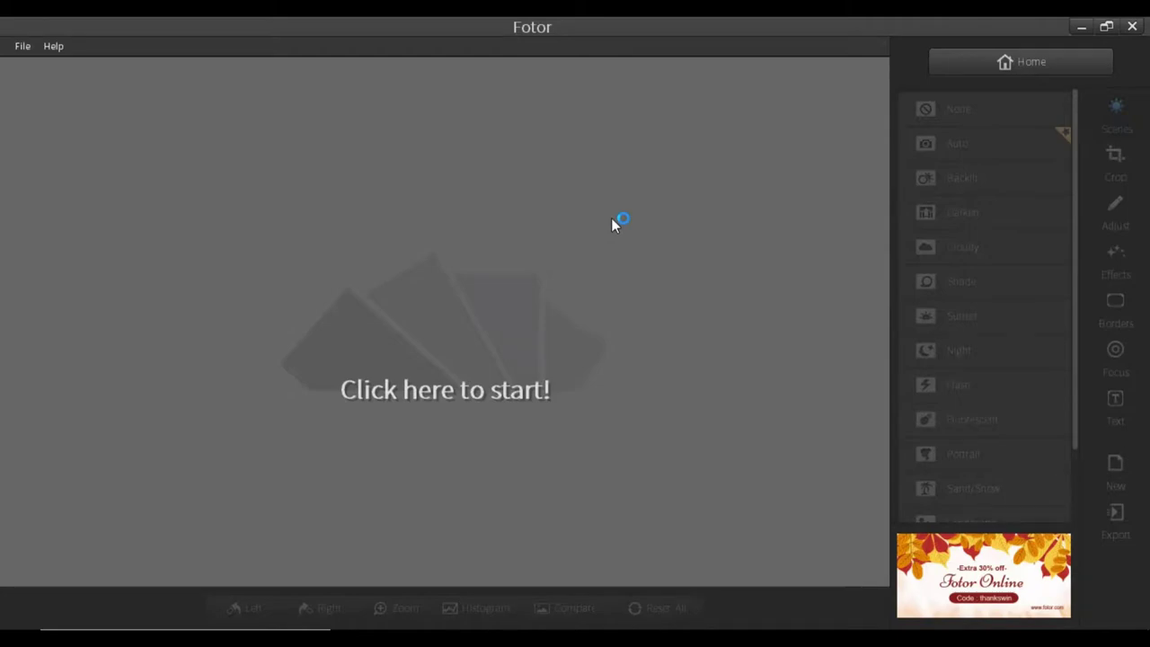
# Step: Open 170606_apple-homepod_Fotor from the Desktop into Fotor's editor
pyautogui.click(528, 390)
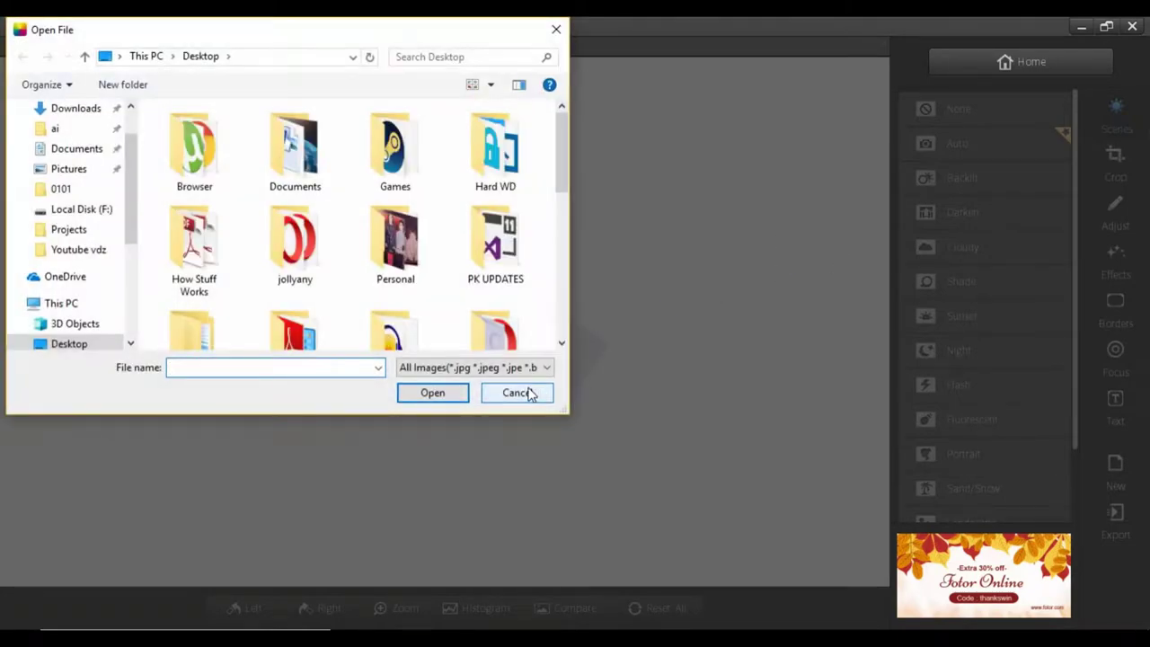
pyautogui.scroll(-3, 463, 228)
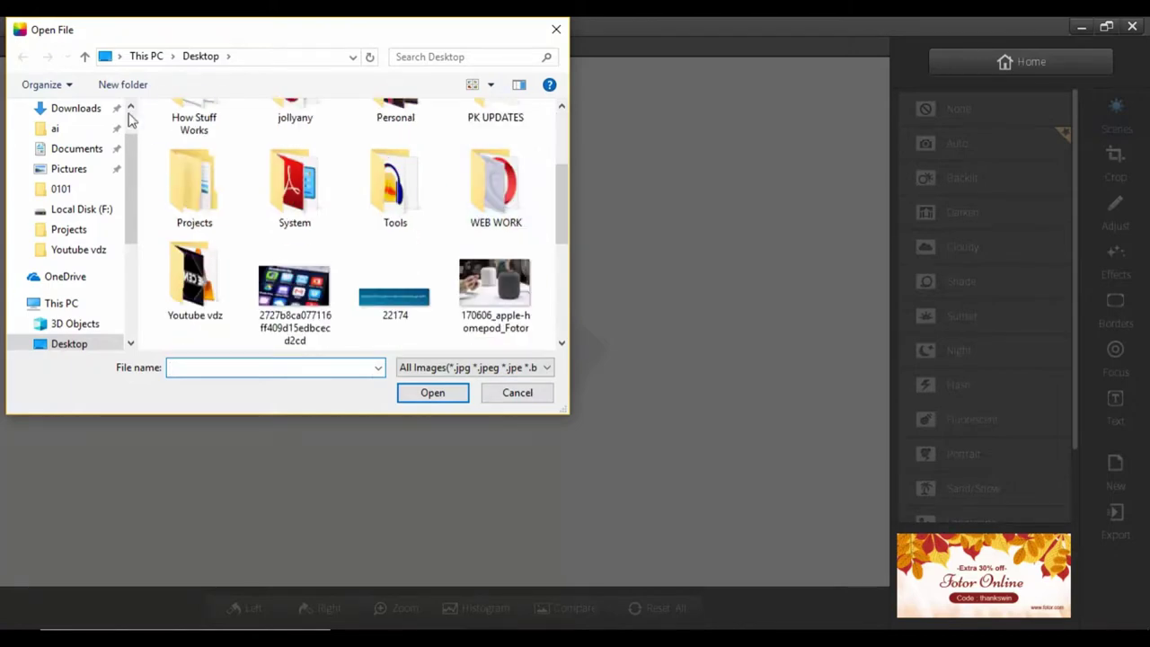
pyautogui.scroll(-5, 315, 236)
pyautogui.scroll(5, 266, 235)
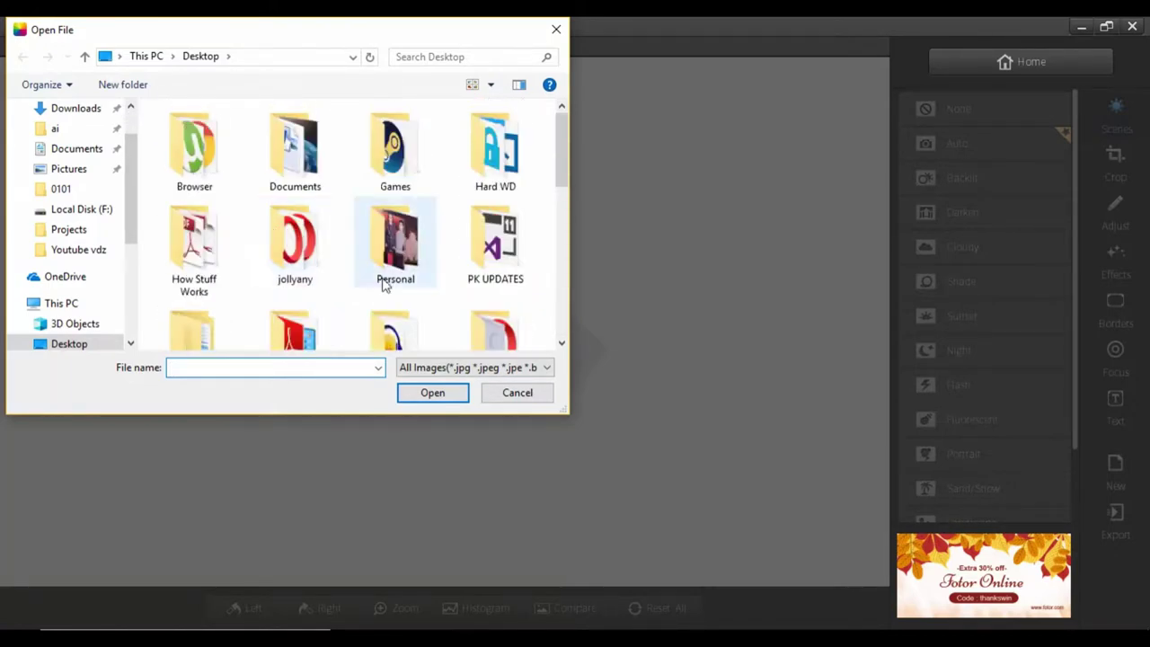
pyautogui.scroll(-4, 384, 282)
pyautogui.click(492, 166)
pyautogui.doubleClick(480, 161)
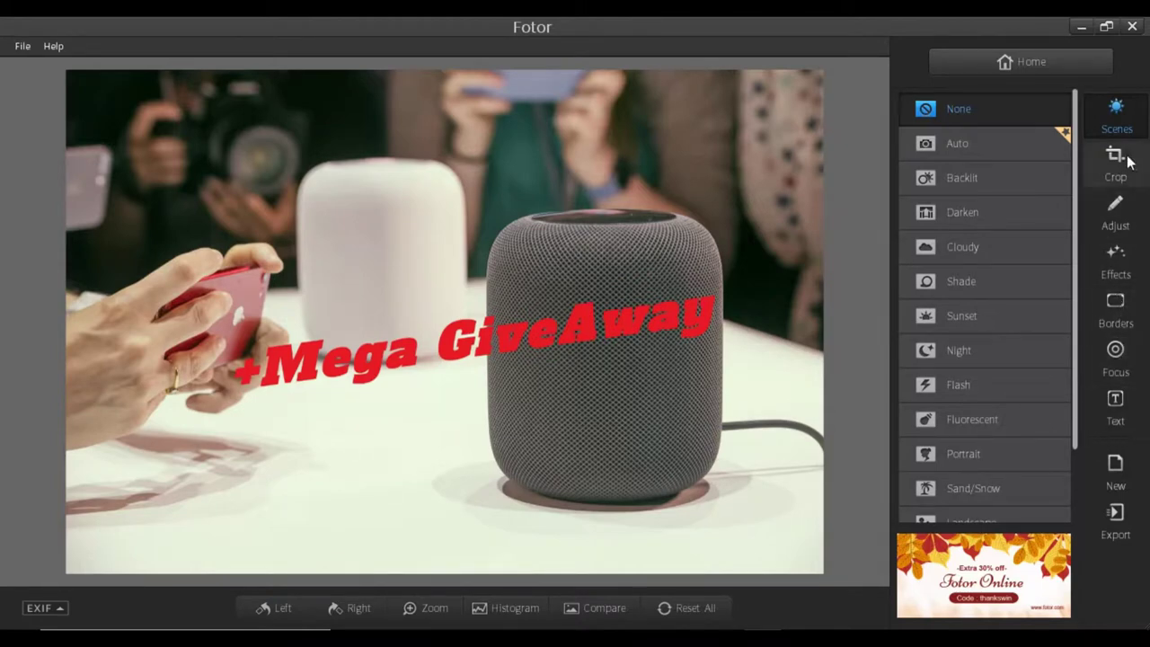
# Step: Compare the Auto, Night and Portrait scenes, then settle on the Darken scene
pyautogui.click(985, 149)
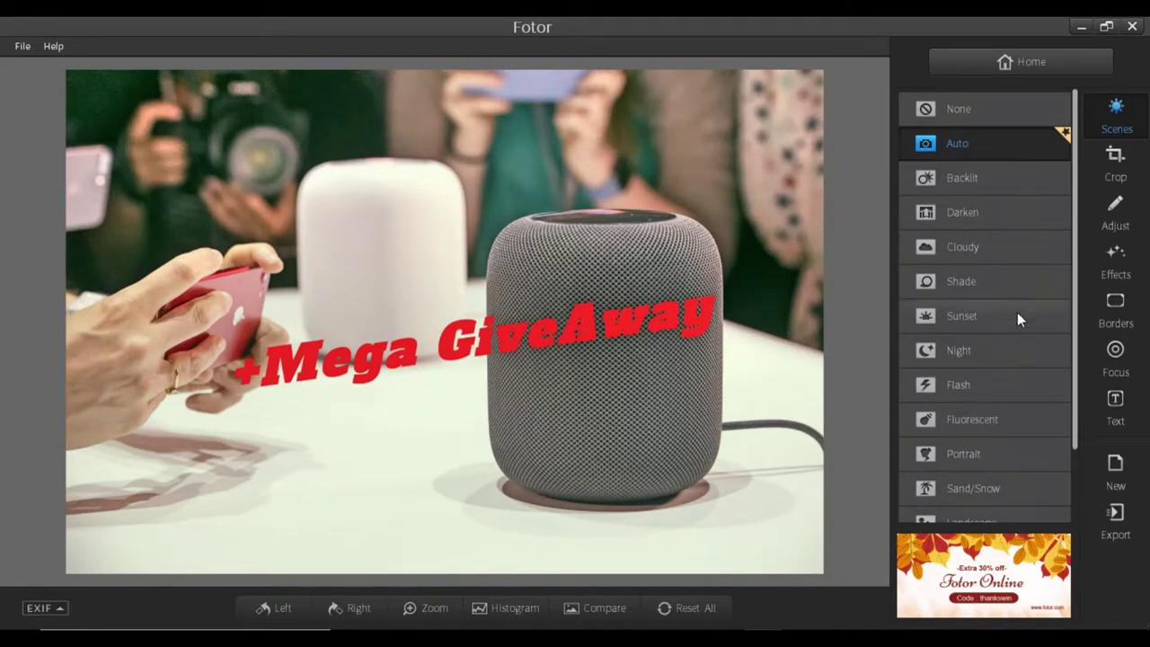
pyautogui.scroll(-2, 1017, 313)
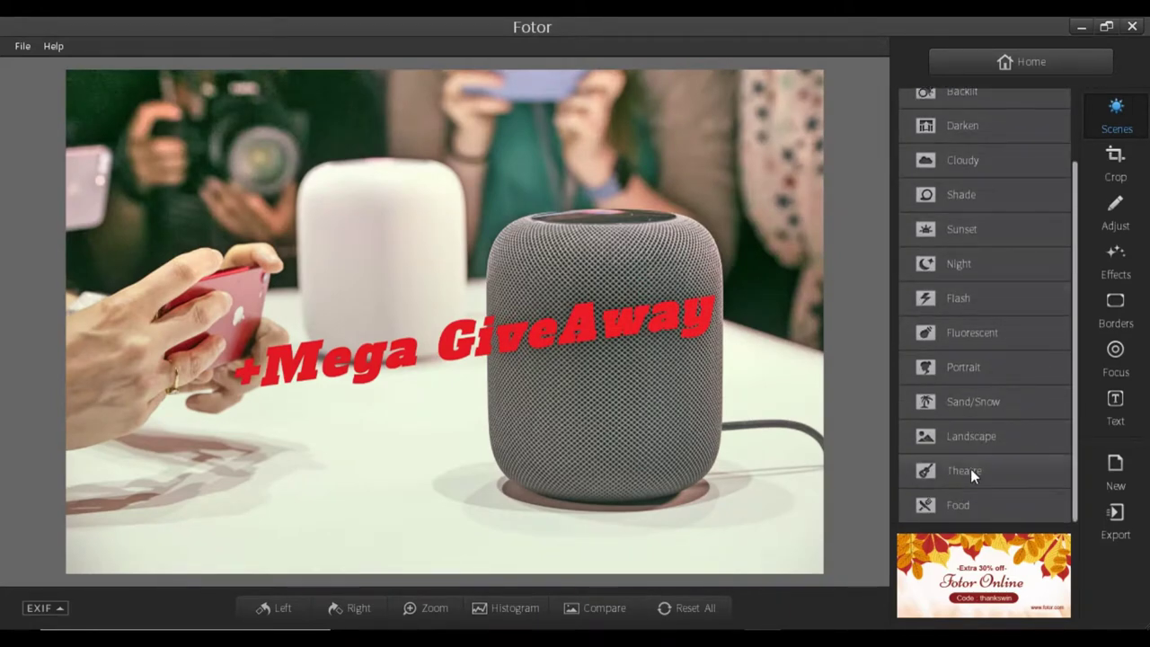
pyautogui.scroll(2, 967, 480)
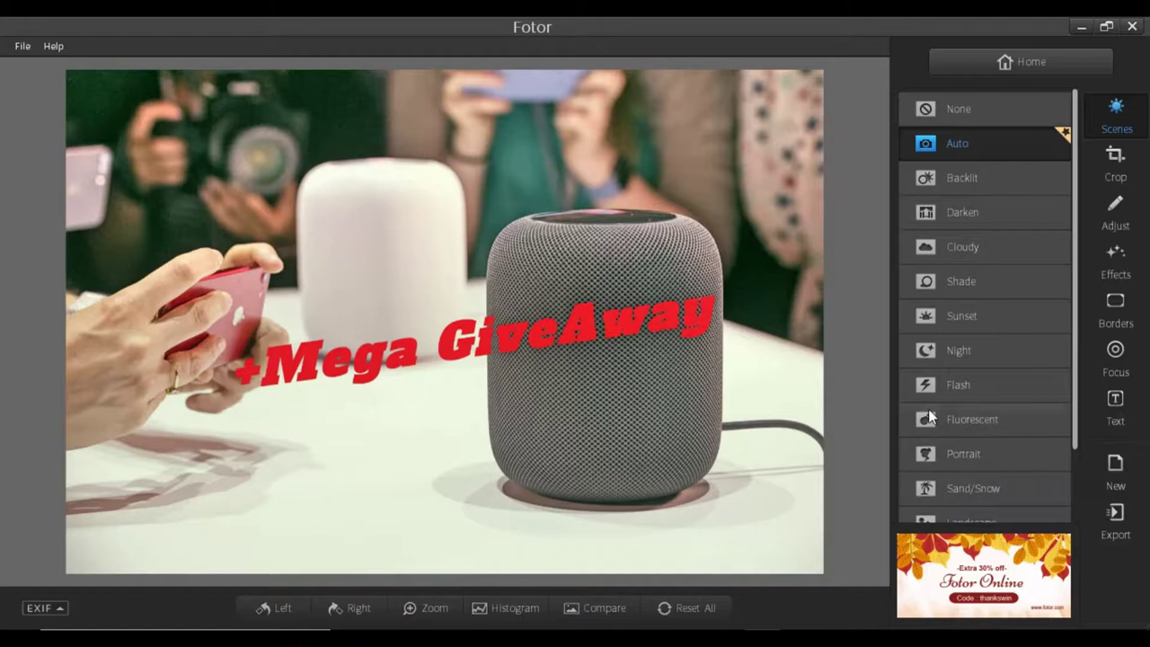
pyautogui.click(977, 212)
pyautogui.click(955, 355)
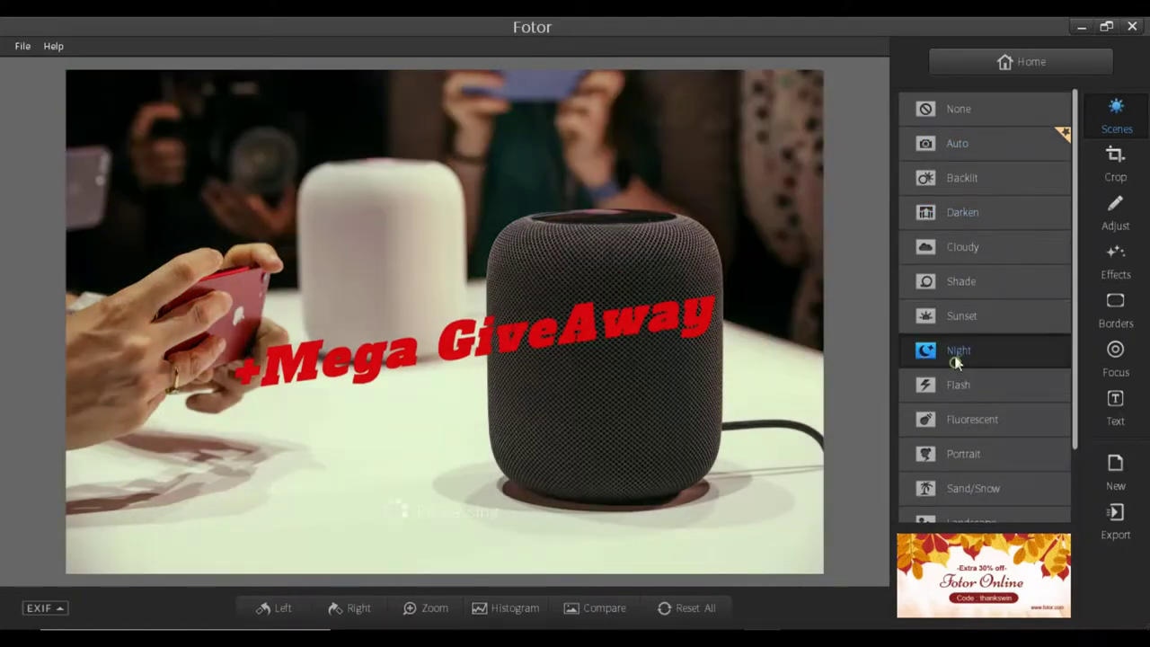
pyautogui.click(944, 218)
pyautogui.click(992, 440)
pyautogui.scroll(-2, 971, 355)
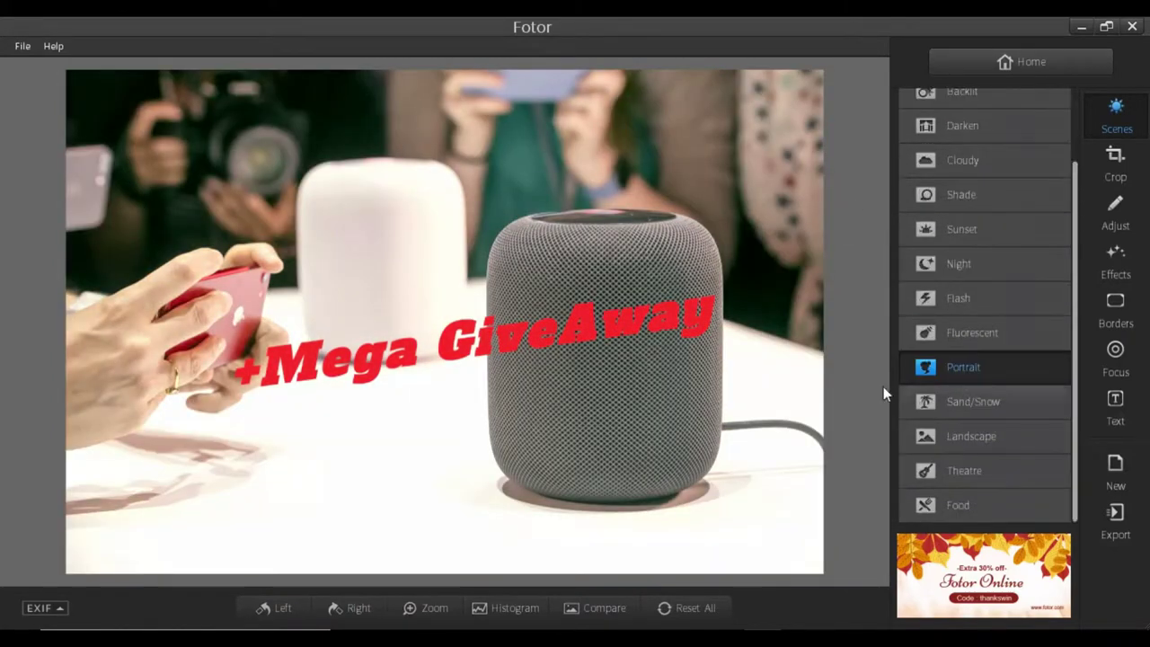
pyautogui.scroll(2, 978, 519)
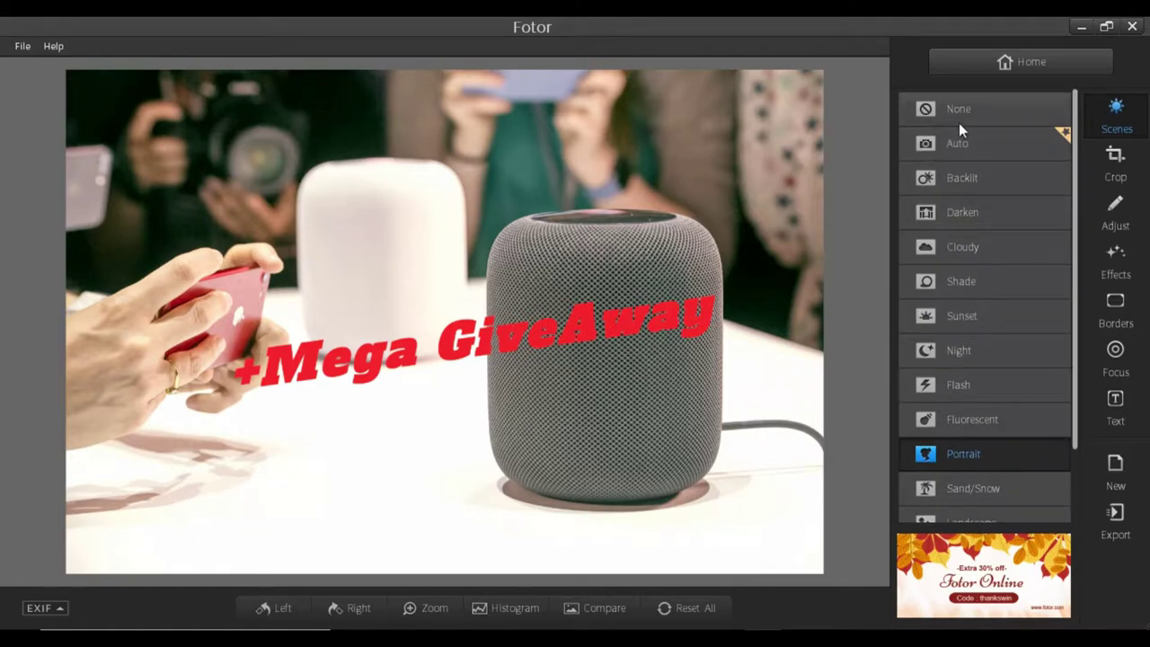
pyautogui.click(957, 142)
pyautogui.click(972, 208)
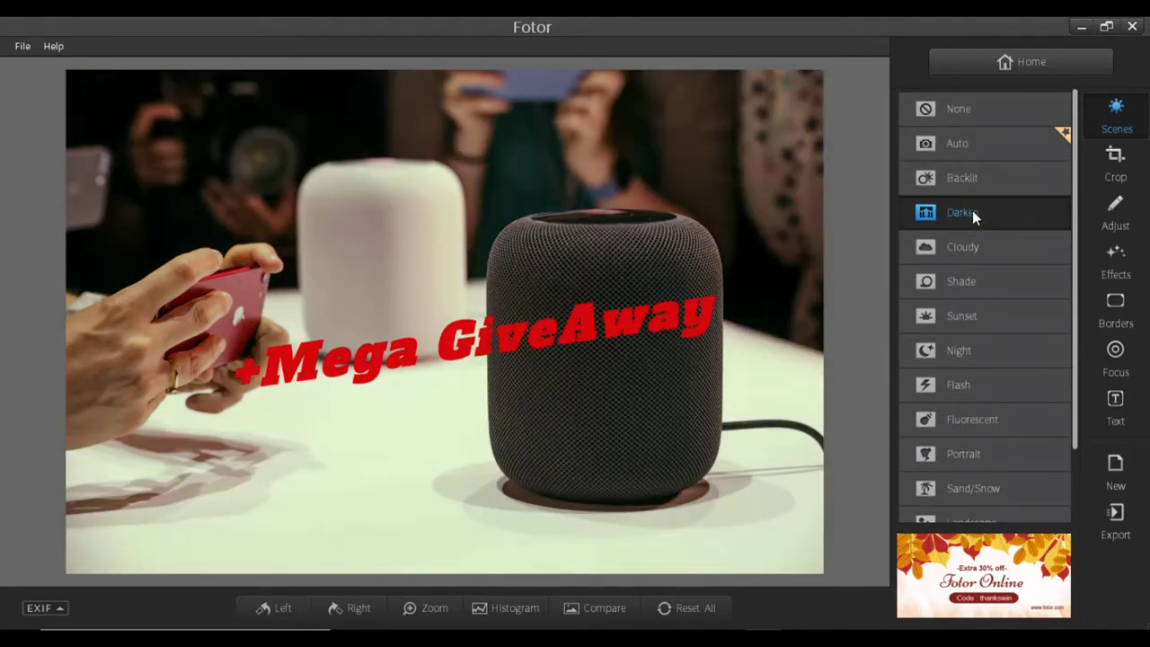
pyautogui.click(1114, 160)
# Step: Try tilting the photo with the Straighten rotation controls, then reset it to level
pyautogui.click(1046, 106)
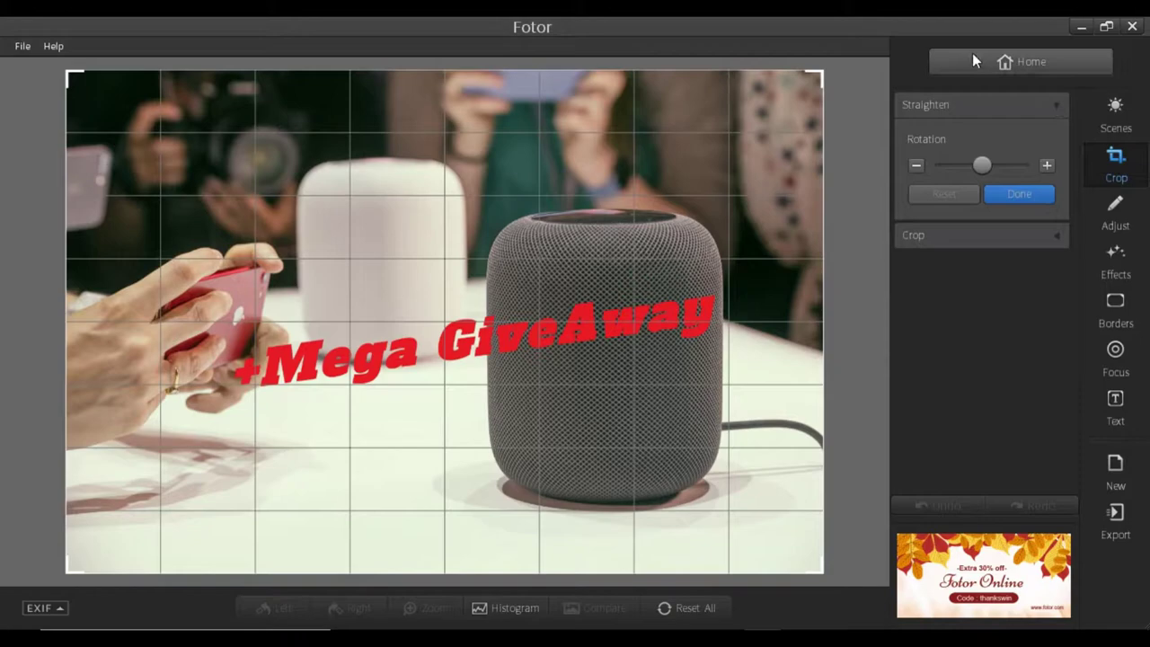
pyautogui.moveTo(979, 165)
pyautogui.mouseDown()
pyautogui.moveTo(1052, 172)
pyautogui.moveTo(879, 156)
pyautogui.moveTo(997, 171)
pyautogui.moveTo(988, 165)
pyautogui.moveTo(1079, 158)
pyautogui.moveTo(977, 176)
pyautogui.mouseUp()
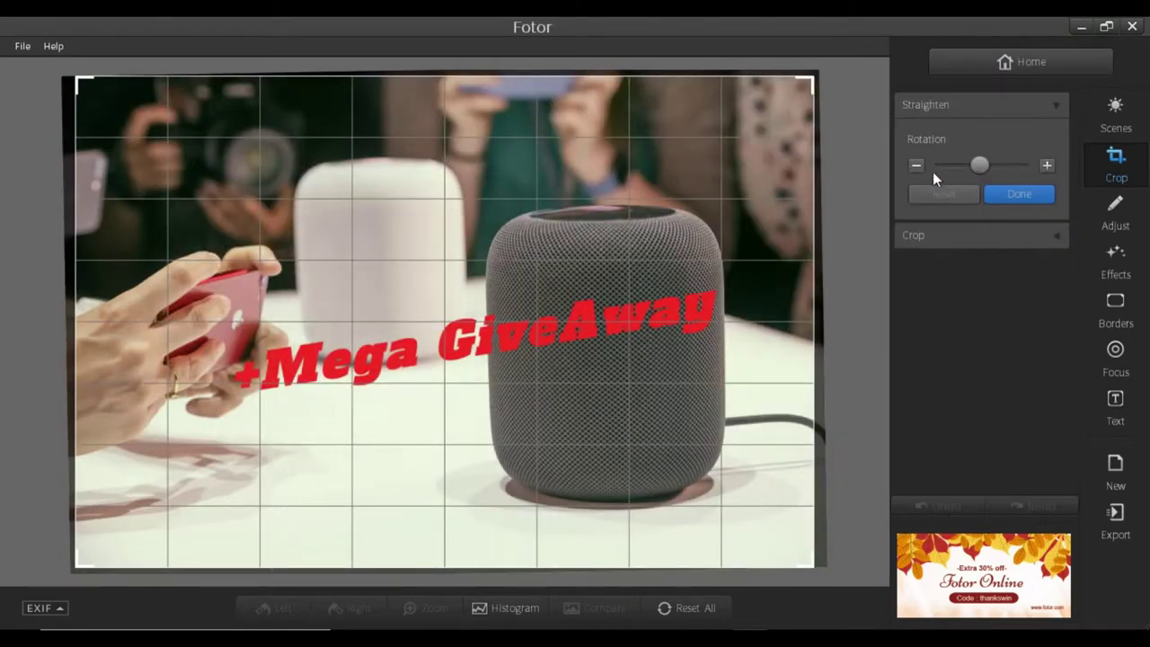
pyautogui.click(917, 164)
pyautogui.click(1046, 166)
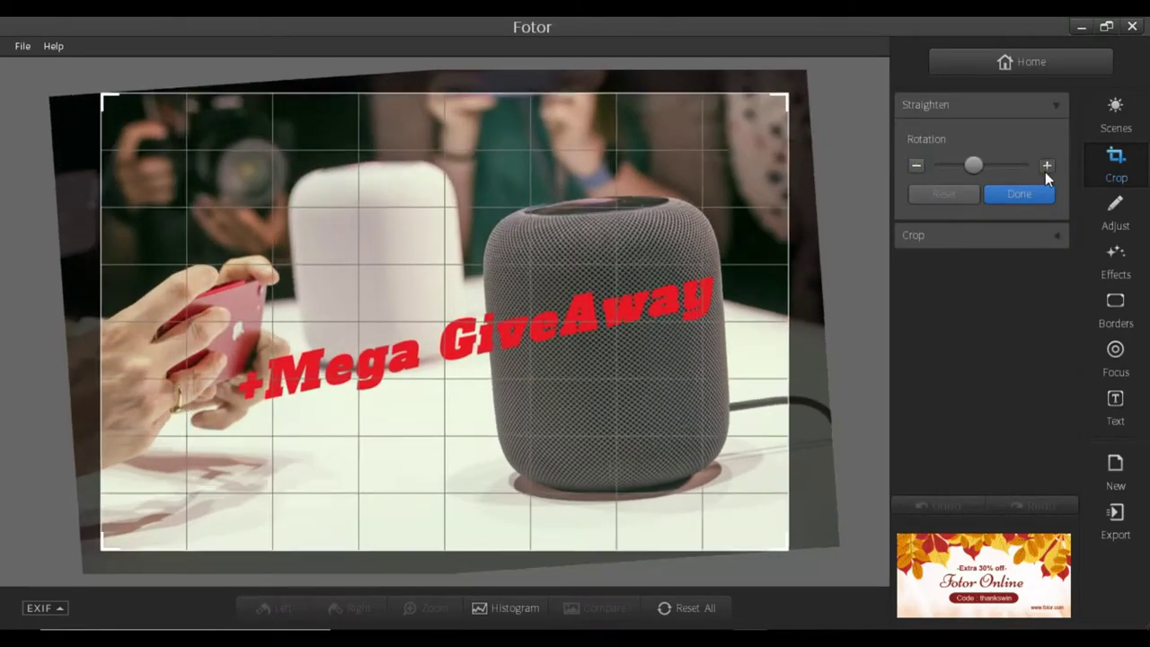
pyautogui.click(1046, 167)
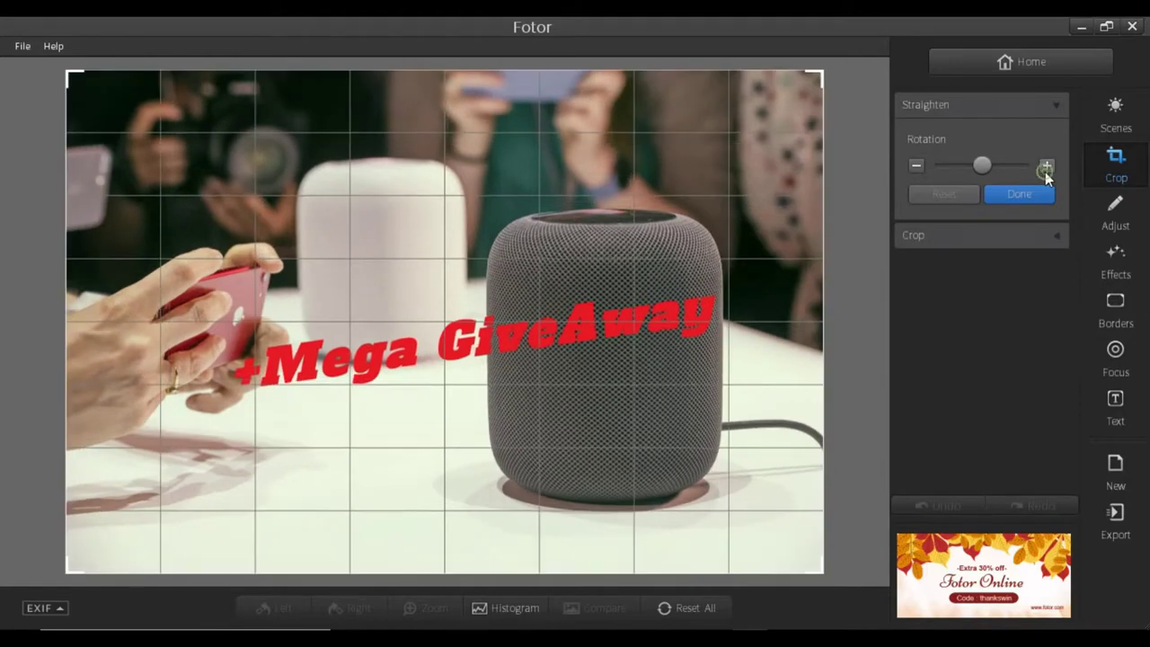
pyautogui.click(950, 203)
pyautogui.click(997, 233)
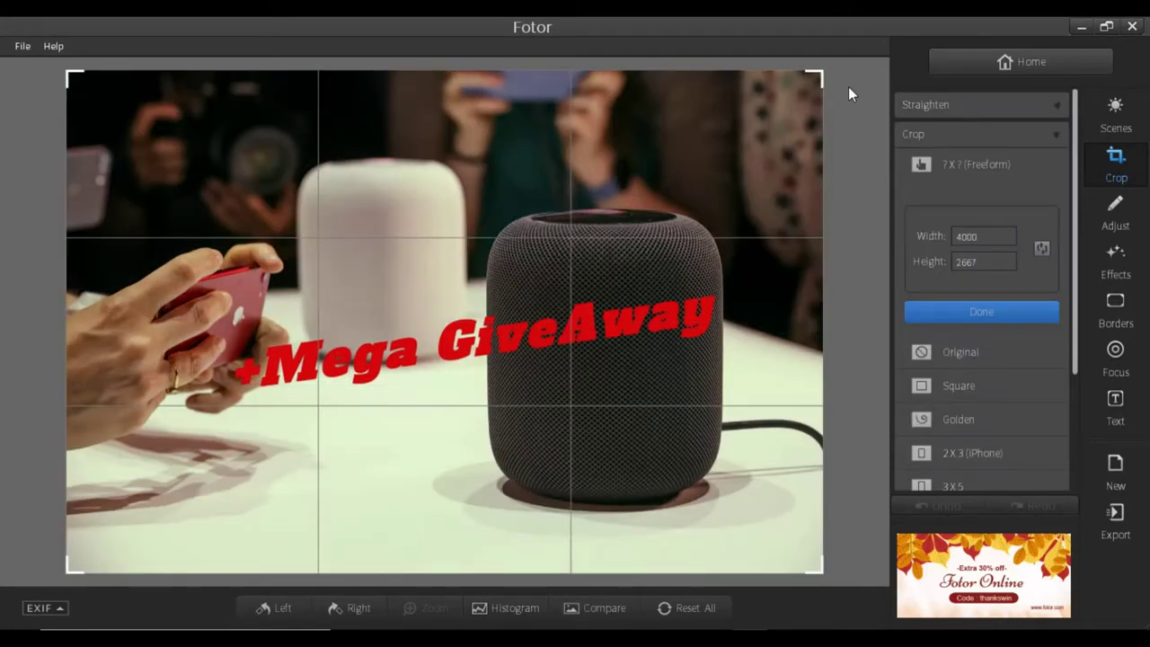
# Step: Switch the crop frame to Square after trying 16:9
pyautogui.scroll(-2, 973, 359)
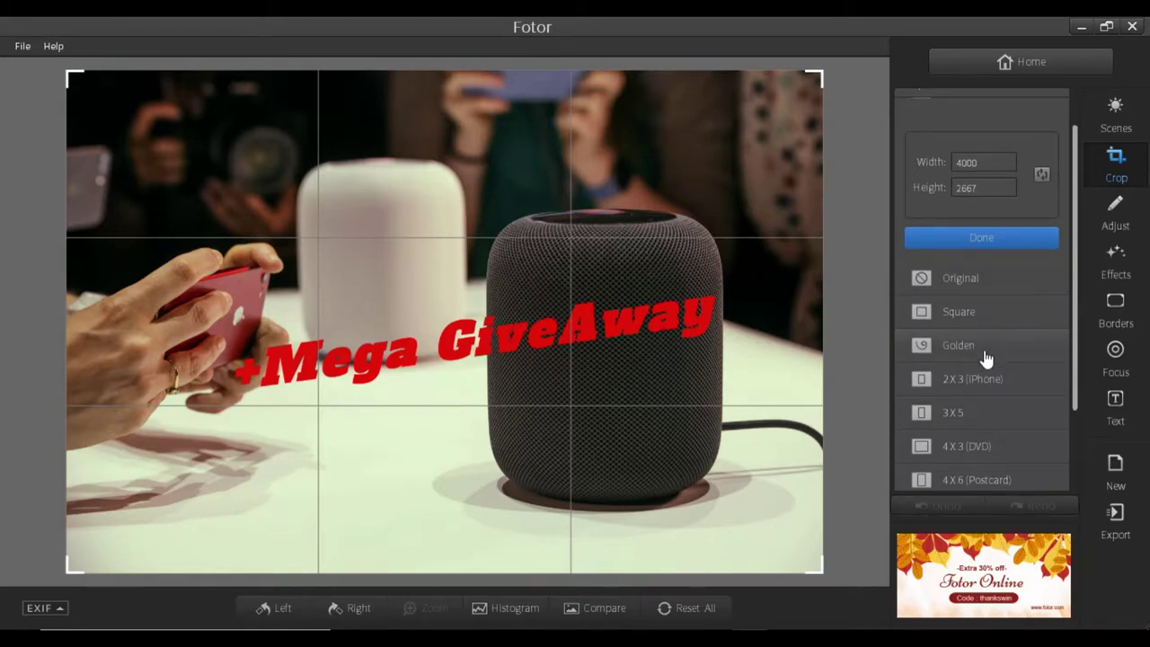
pyautogui.scroll(-3, 983, 364)
pyautogui.click(952, 465)
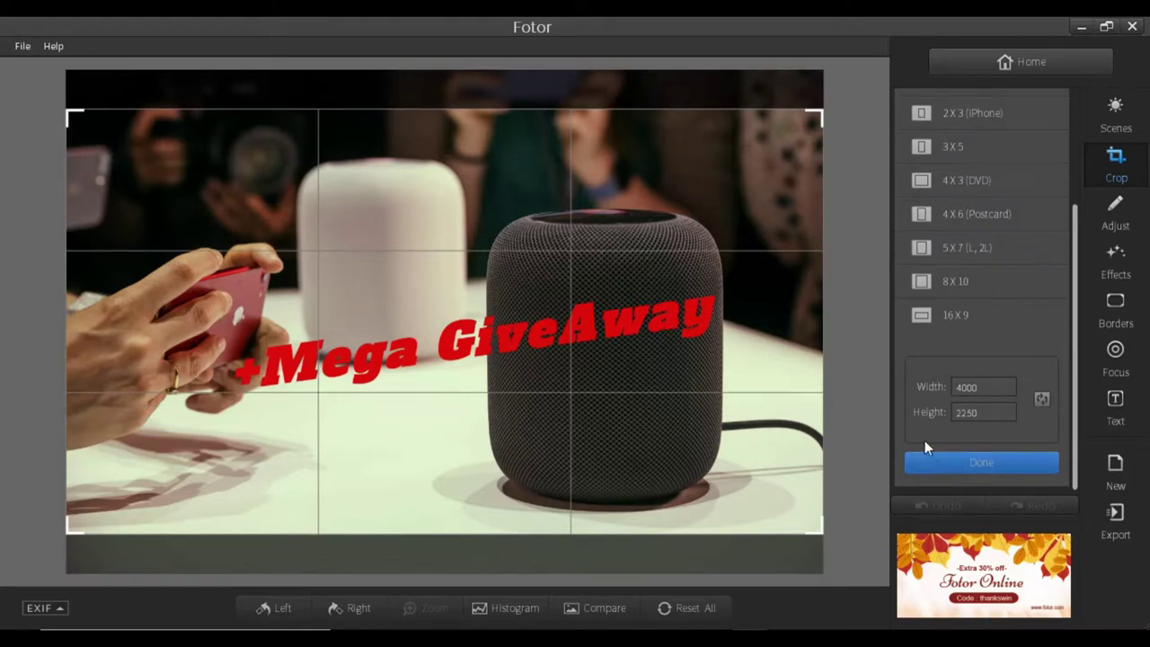
pyautogui.scroll(5, 932, 428)
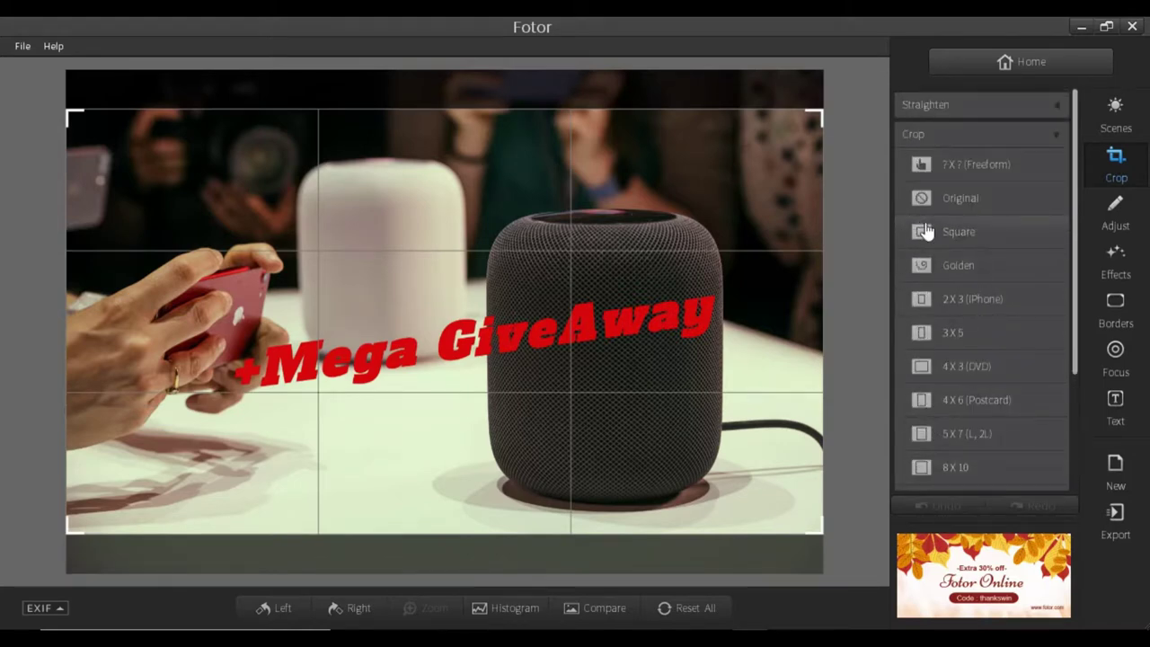
pyautogui.click(939, 232)
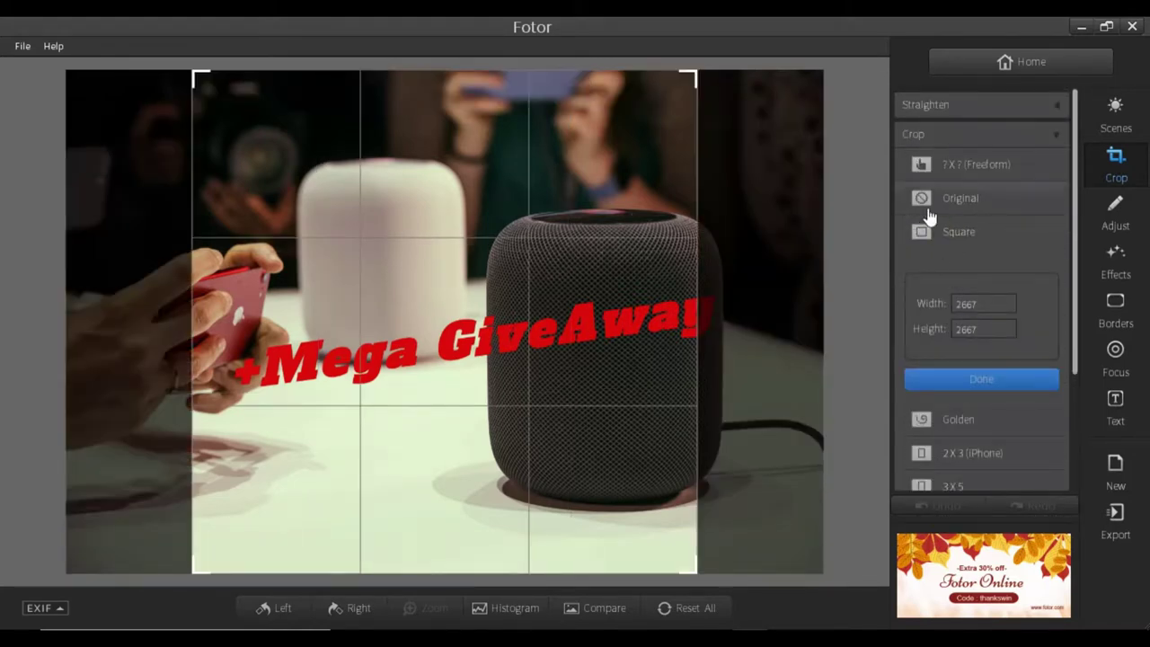
# Step: Position the square crop over the black HomePod and apply it at 2667 × 2667
pyautogui.scroll(-2, 961, 270)
pyautogui.scroll(2, 959, 325)
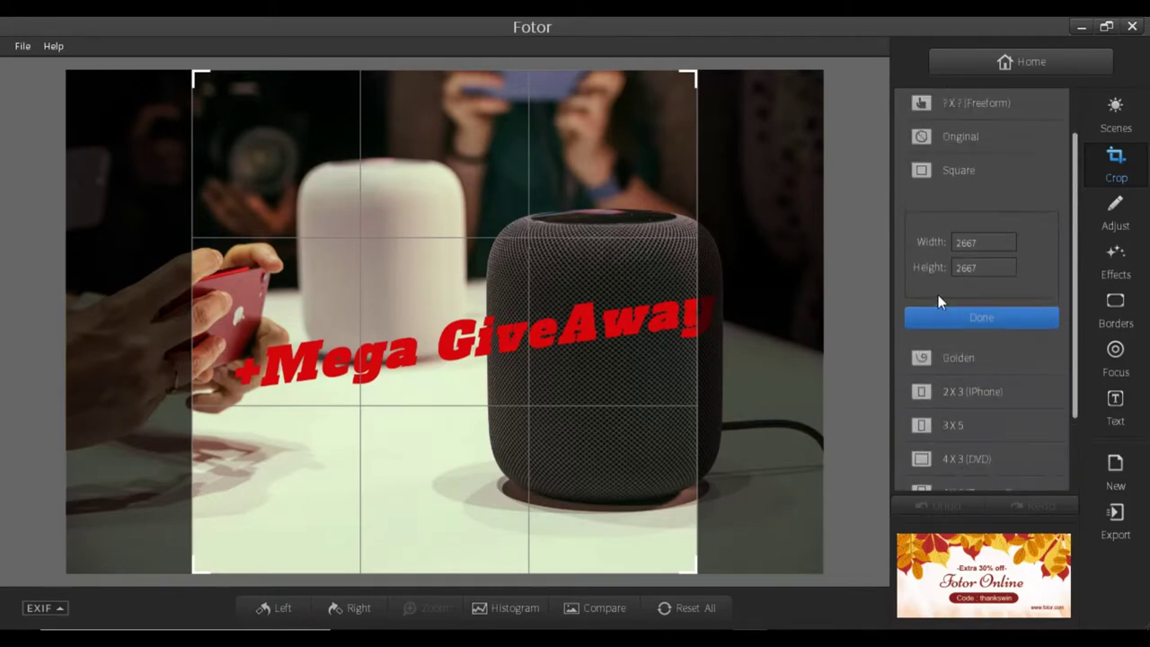
pyautogui.press('super+Down')
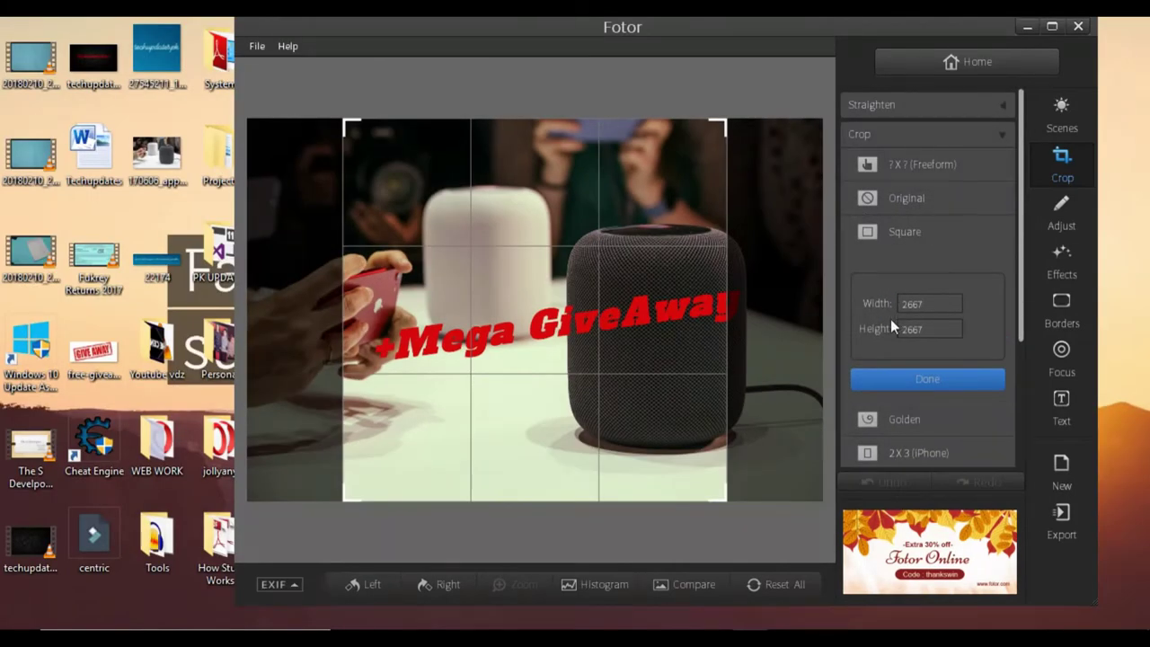
pyautogui.click(1052, 26)
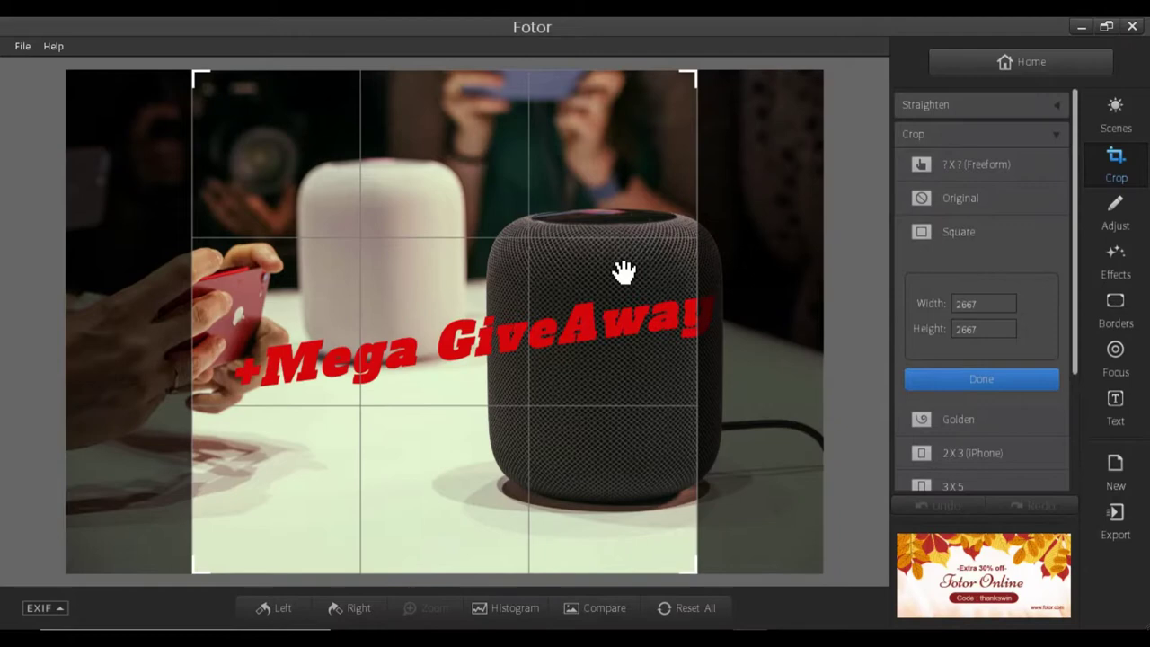
pyautogui.moveTo(621, 269); pyautogui.dragTo(218, 233)
pyautogui.moveTo(534, 218); pyautogui.dragTo(764, 214)
pyautogui.moveTo(760, 280); pyautogui.dragTo(764, 275)
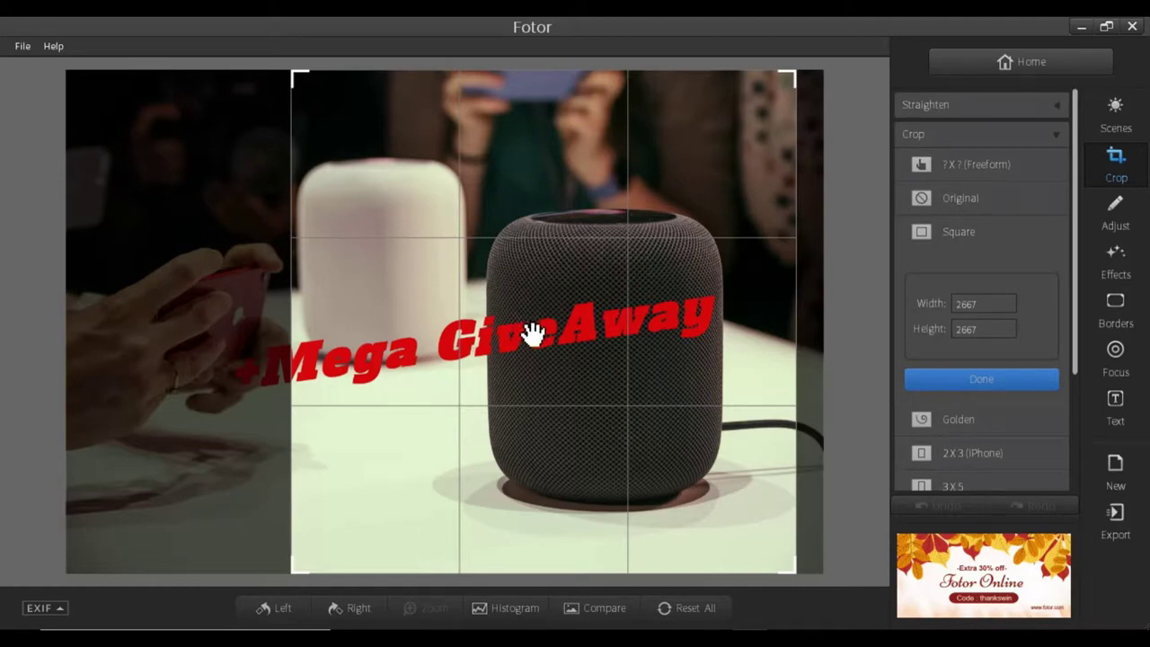
pyautogui.click(1013, 395)
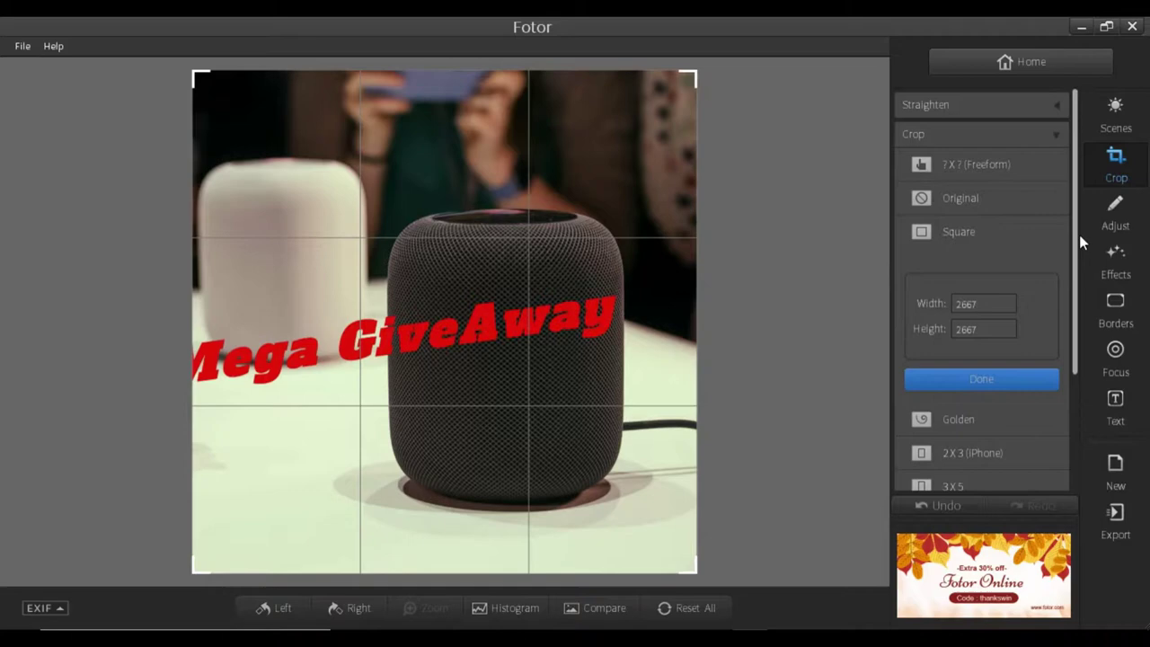
# Step: Darken the red 'Mega GiveAway' lettering with the Red Eye Tool at maximum brush size
pyautogui.click(1119, 214)
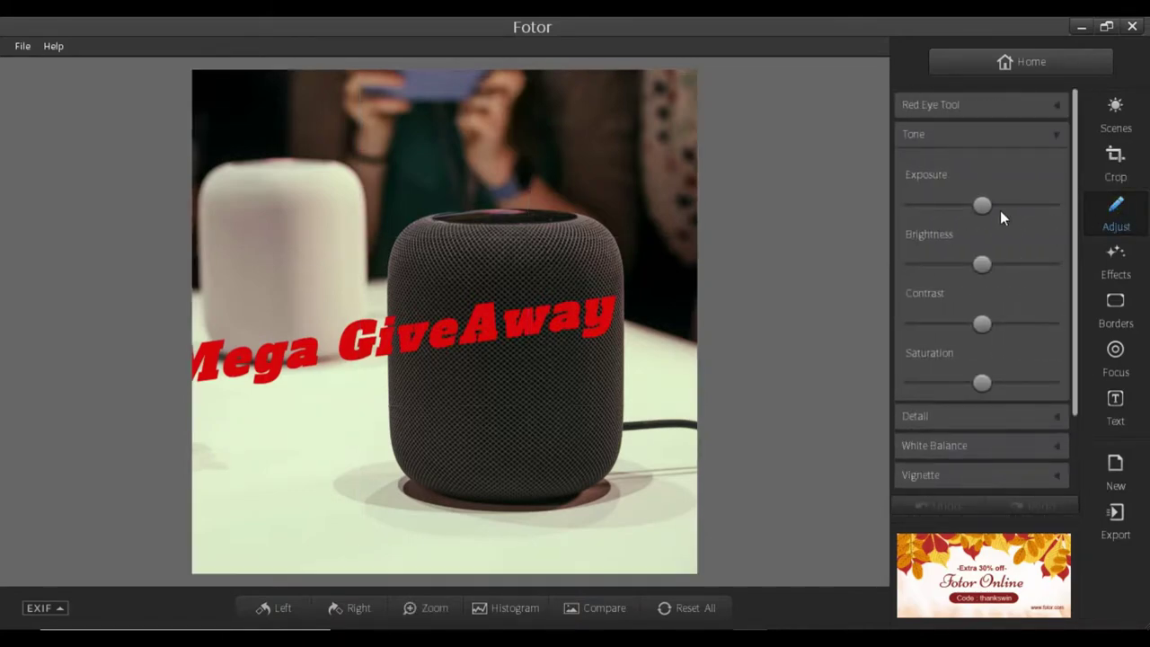
pyautogui.click(1055, 112)
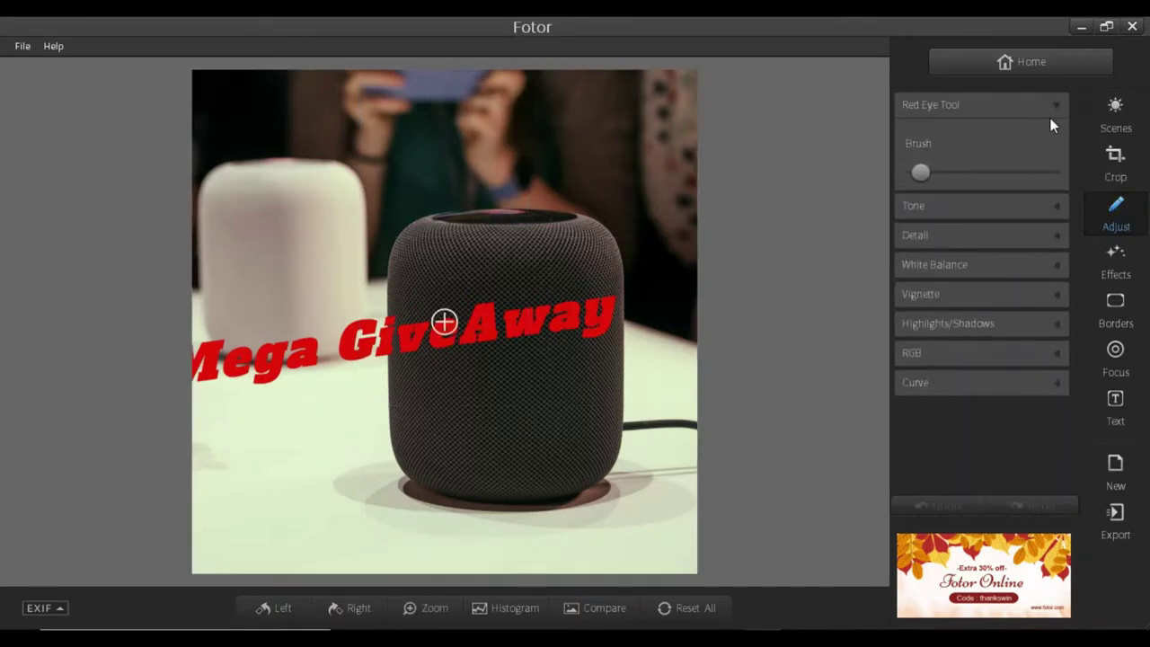
pyautogui.moveTo(912, 170); pyautogui.dragTo(1050, 171)
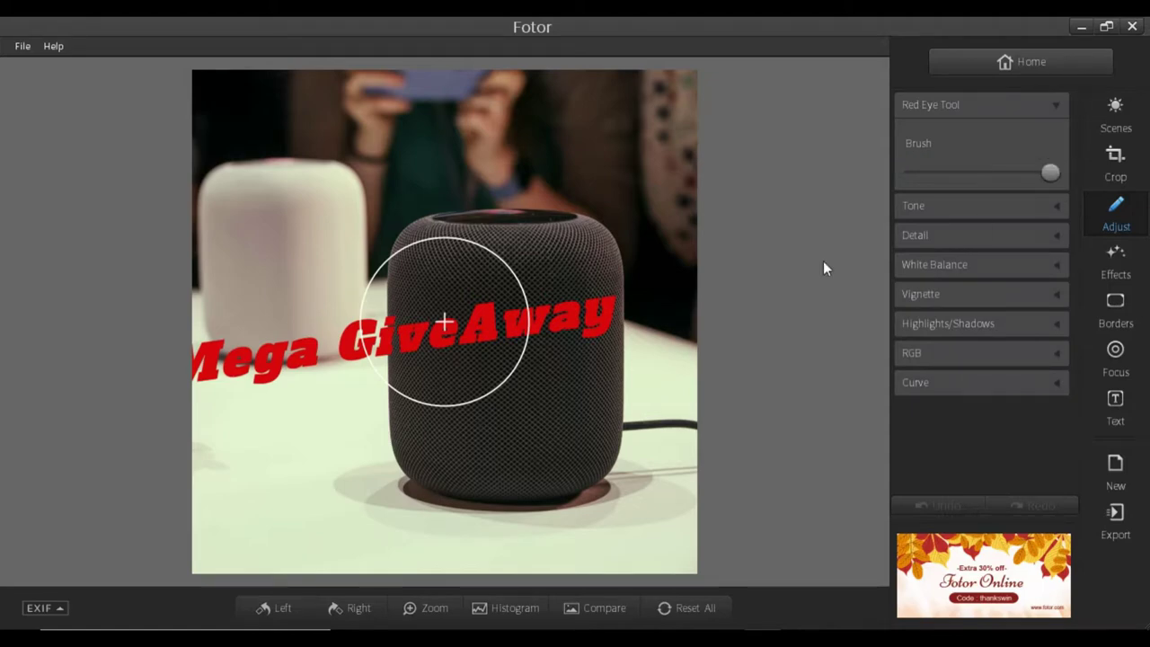
pyautogui.click(547, 313)
pyautogui.click(206, 372)
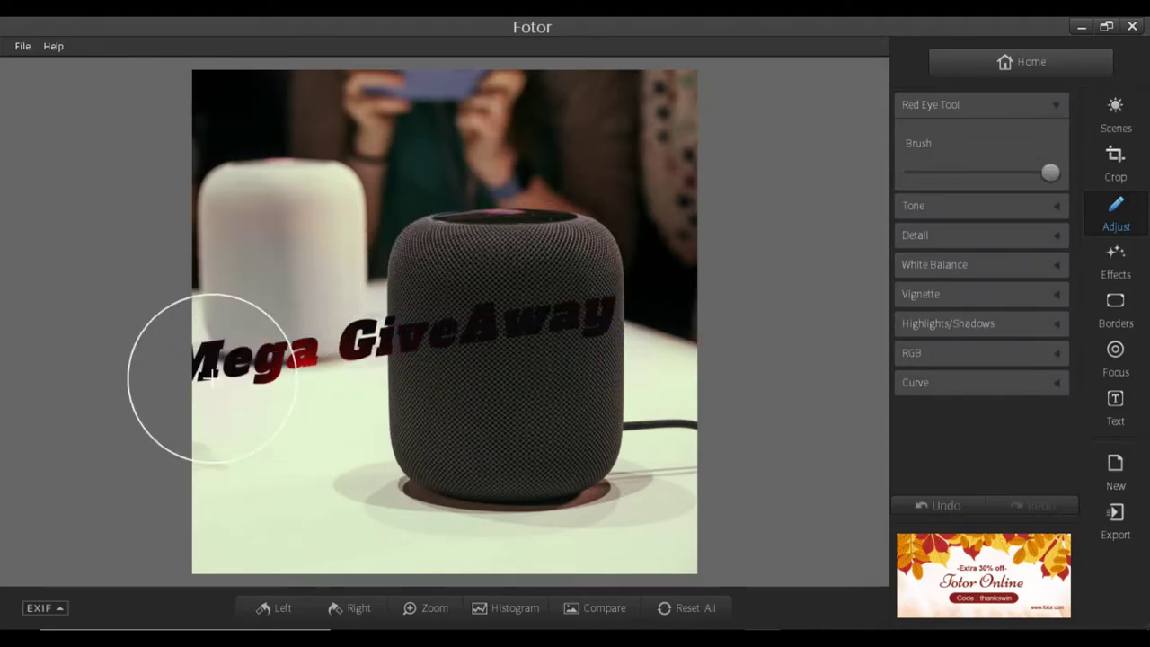
pyautogui.click(257, 372)
pyautogui.click(316, 355)
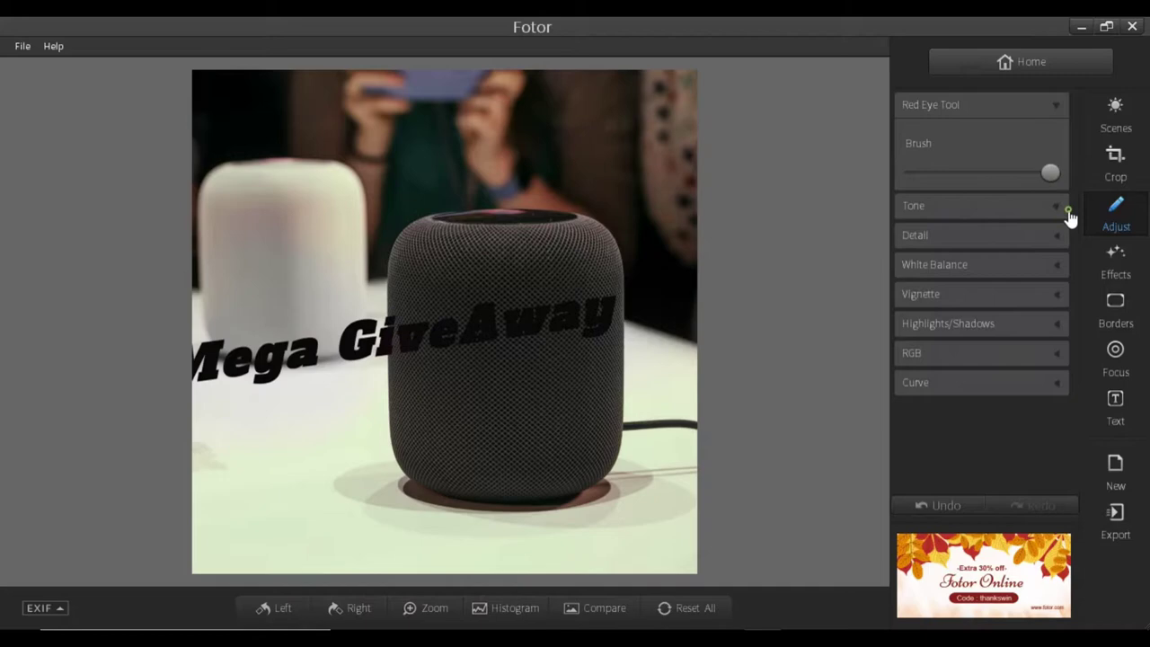
# Step: Lower the exposure, raise brightness slightly and adjust the contrast
pyautogui.click(1067, 209)
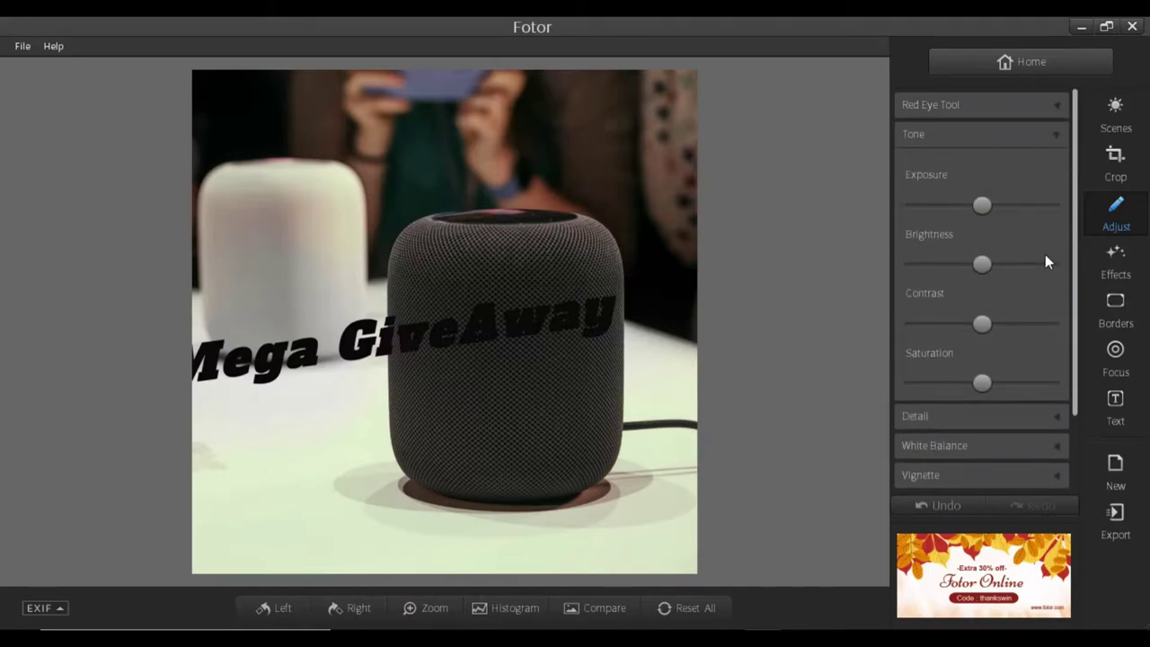
pyautogui.moveTo(950, 195)
pyautogui.mouseDown()
pyautogui.moveTo(872, 192)
pyautogui.moveTo(1033, 203)
pyautogui.moveTo(950, 205)
pyautogui.mouseUp()
pyautogui.moveTo(982, 263)
pyautogui.mouseDown()
pyautogui.moveTo(1058, 271)
pyautogui.moveTo(929, 265)
pyautogui.moveTo(994, 265)
pyautogui.mouseUp()
pyautogui.moveTo(987, 324); pyautogui.dragTo(961, 337)
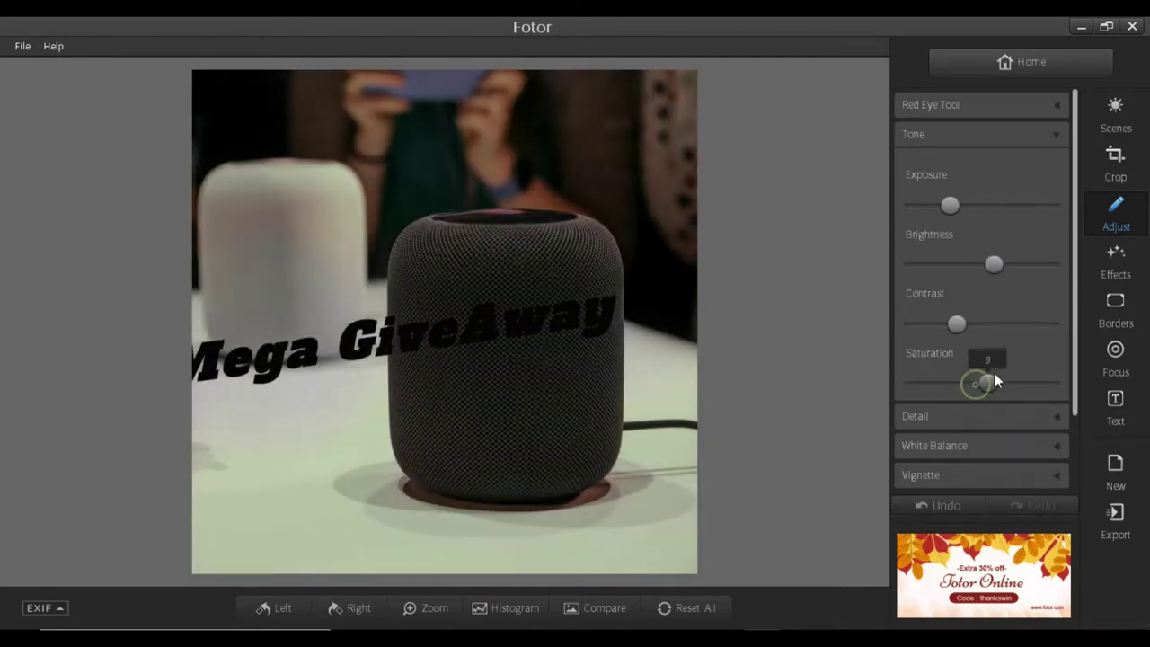
# Step: Add a light dark vignette around the photo
pyautogui.scroll(-2, 1003, 368)
pyautogui.click(1000, 331)
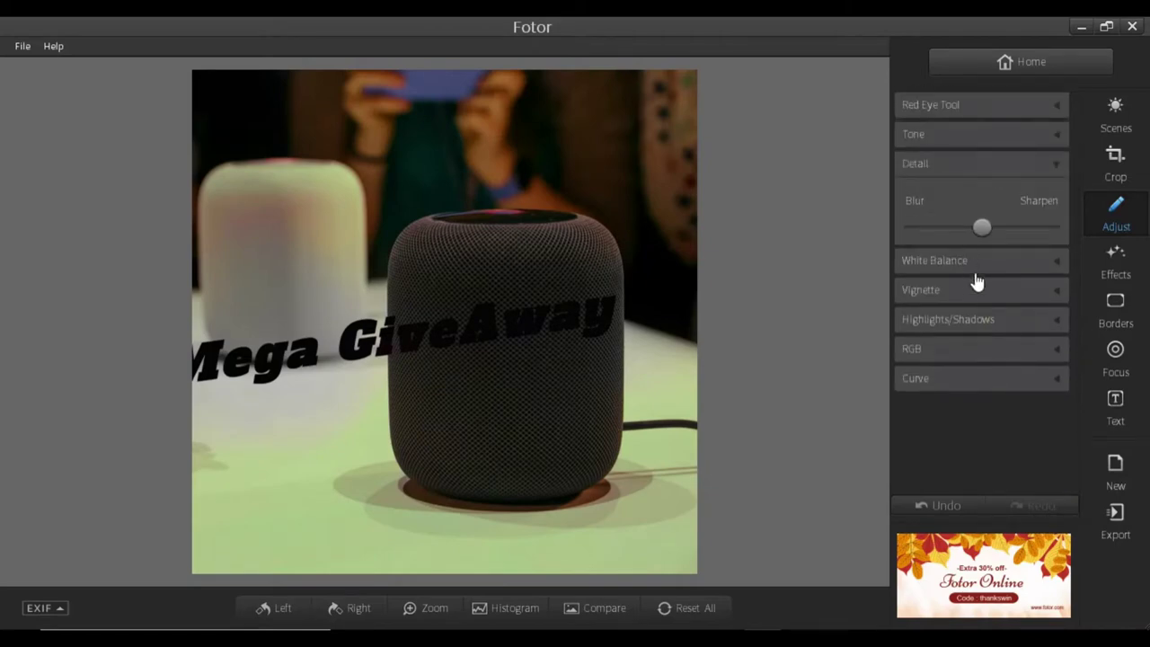
pyautogui.click(976, 271)
pyautogui.click(961, 372)
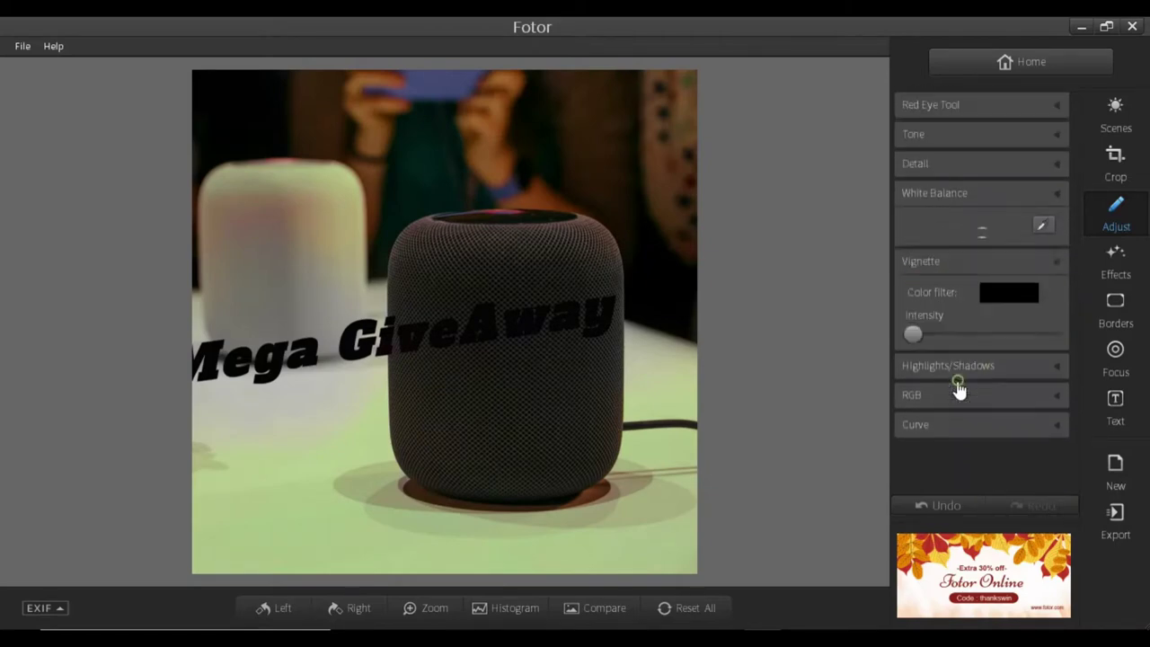
pyautogui.moveTo(914, 321); pyautogui.dragTo(979, 331)
# Step: Reshape the tone curve by dragging a point upward
pyautogui.click(985, 356)
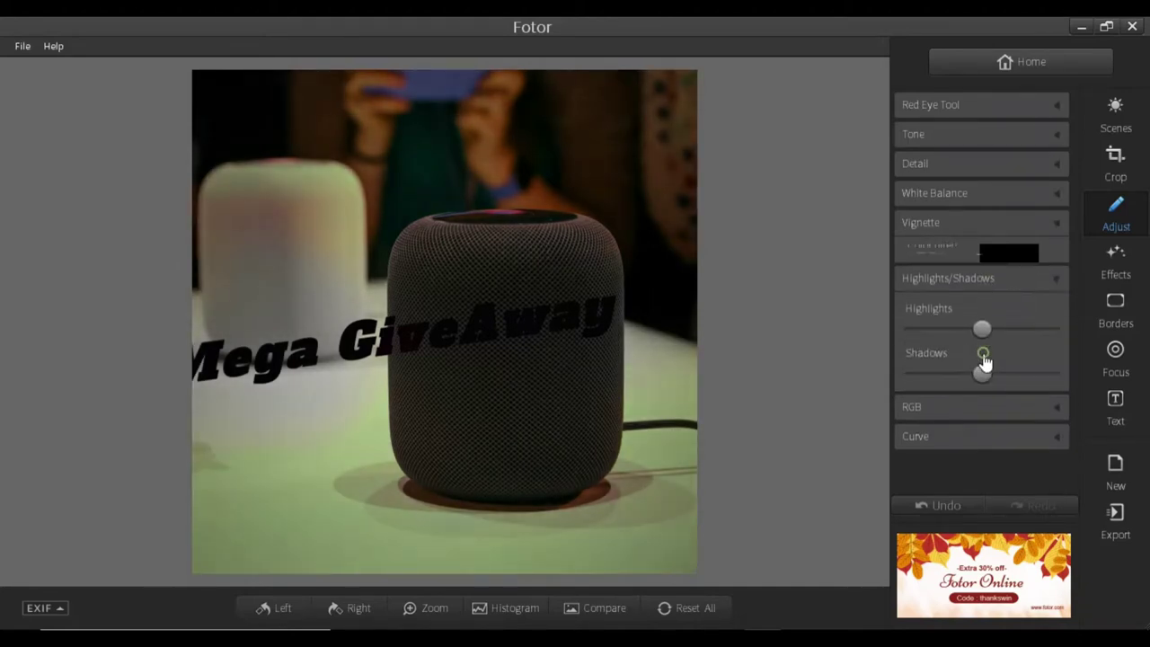
pyautogui.click(976, 376)
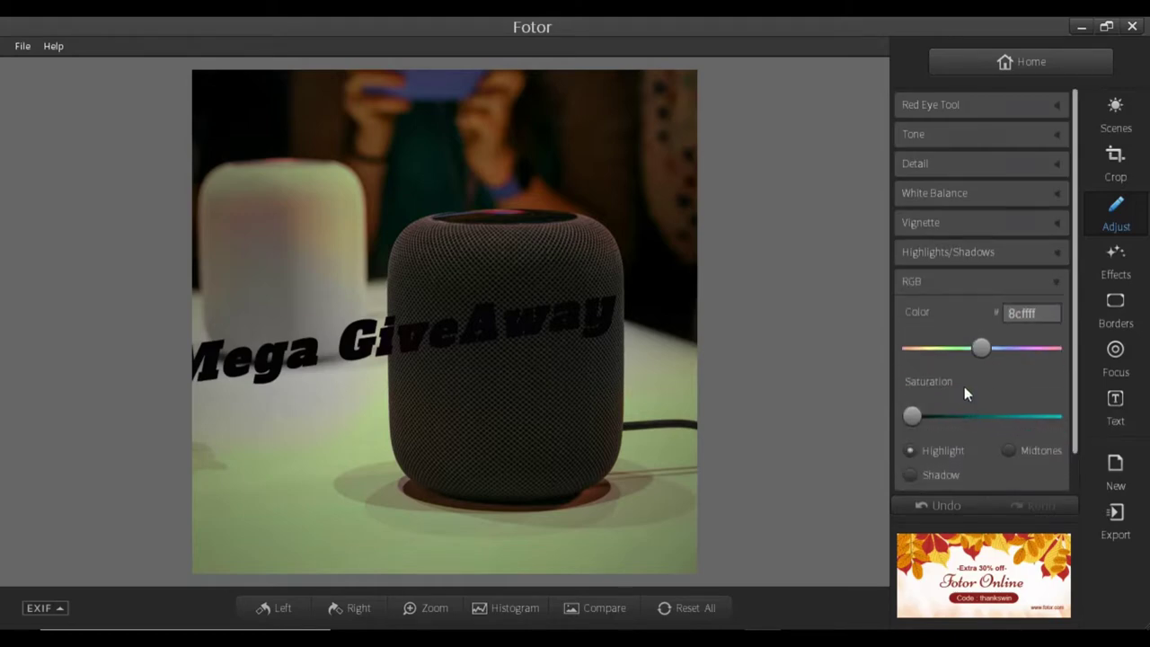
pyautogui.scroll(-1, 934, 384)
pyautogui.click(973, 470)
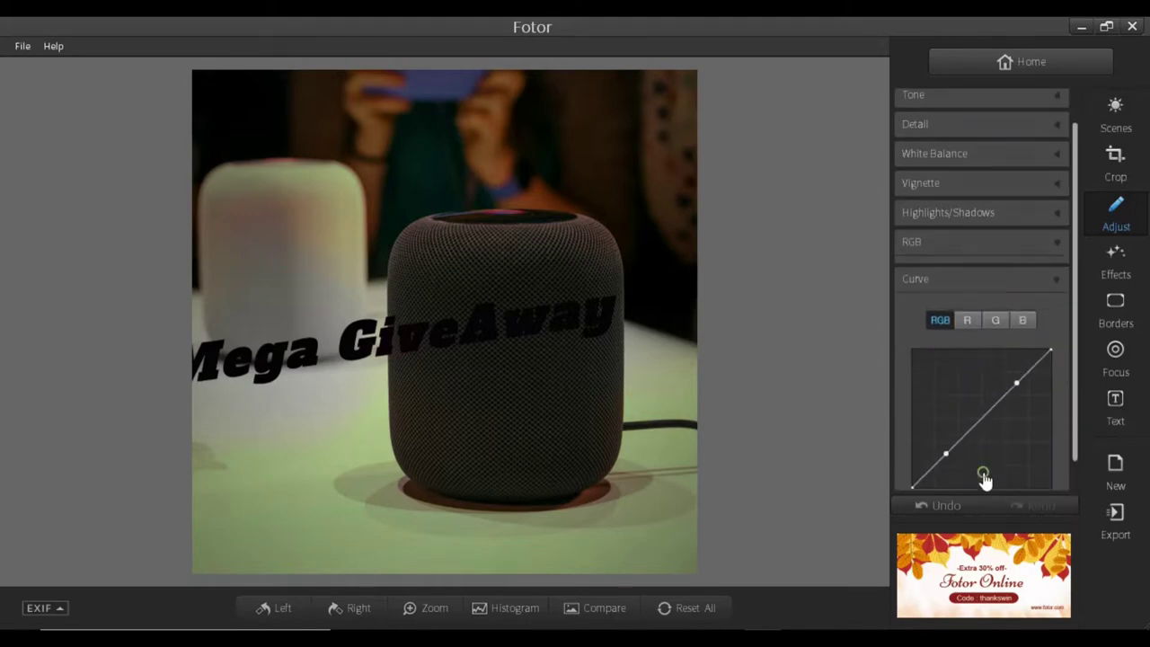
pyautogui.moveTo(983, 470); pyautogui.dragTo(982, 399)
# Step: Try the Classic Dawn Light effect, then apply a dark Mono black-and-white effect
pyautogui.click(1117, 254)
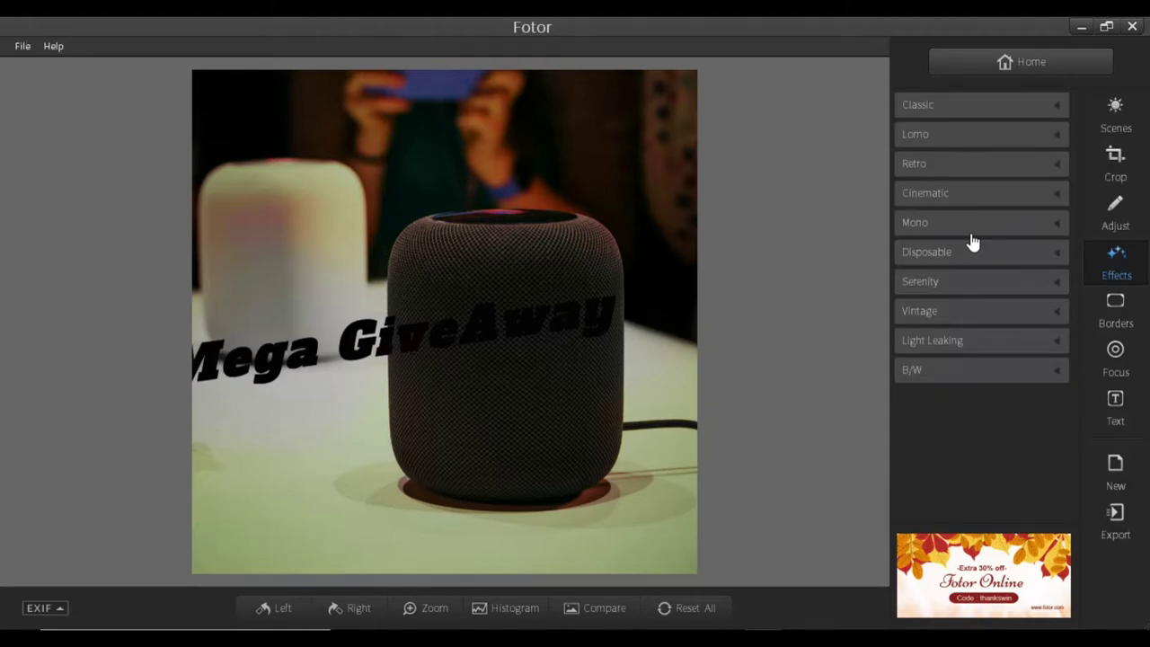
pyautogui.click(997, 114)
pyautogui.click(994, 314)
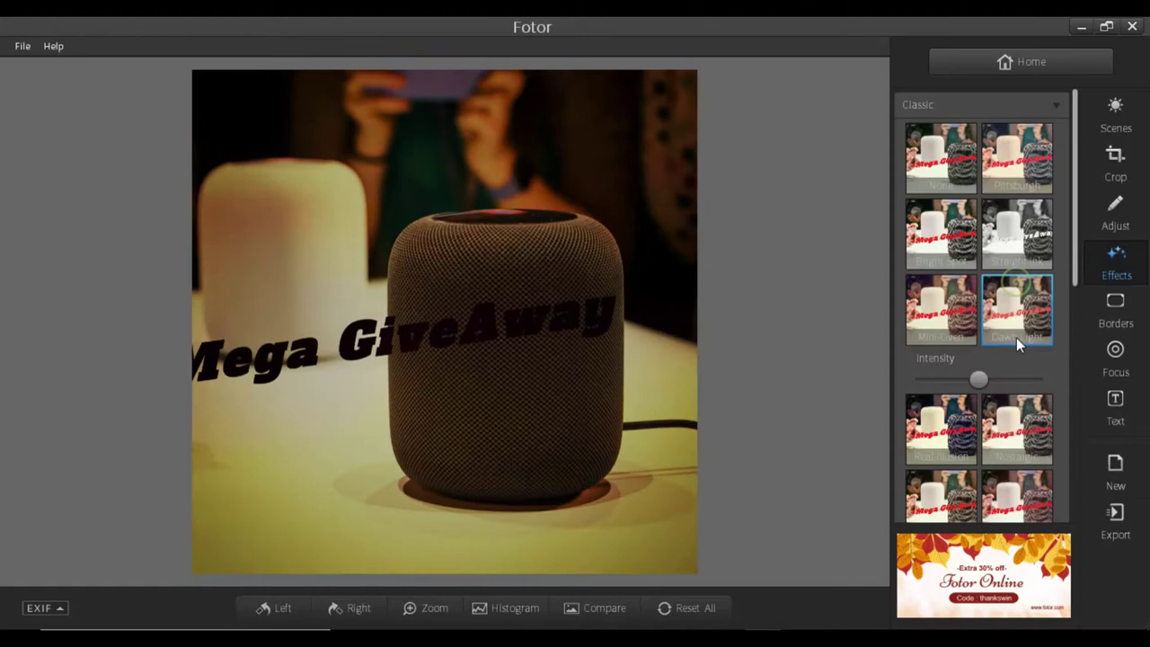
pyautogui.moveTo(973, 379); pyautogui.dragTo(916, 379)
pyautogui.scroll(-10, 975, 325)
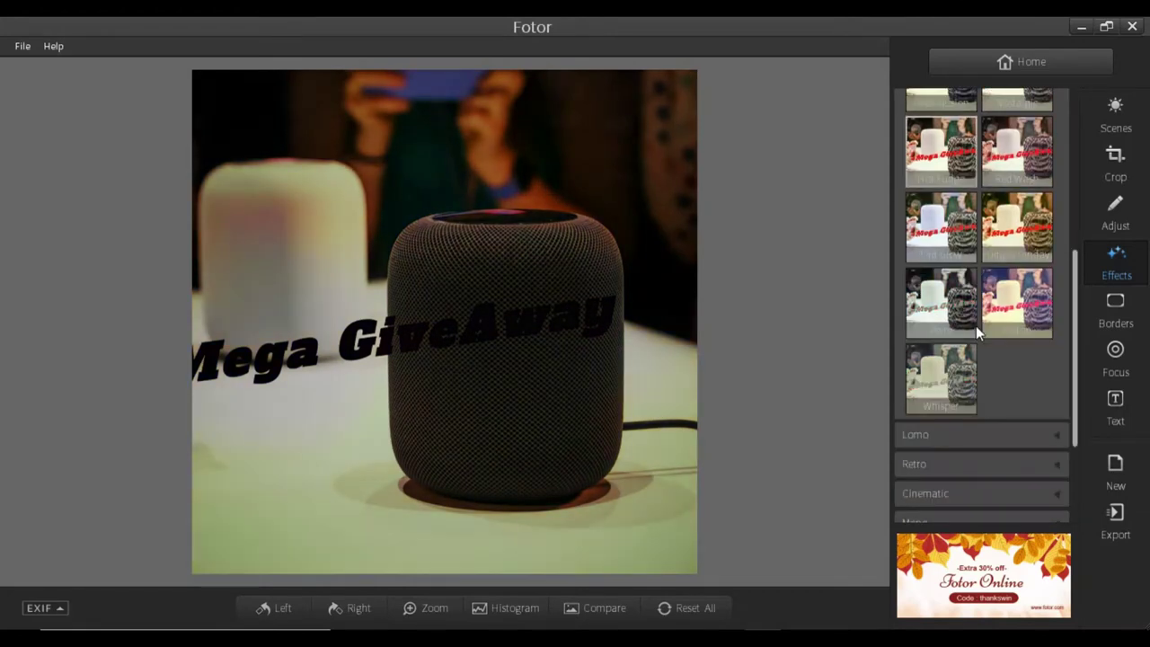
pyautogui.click(955, 360)
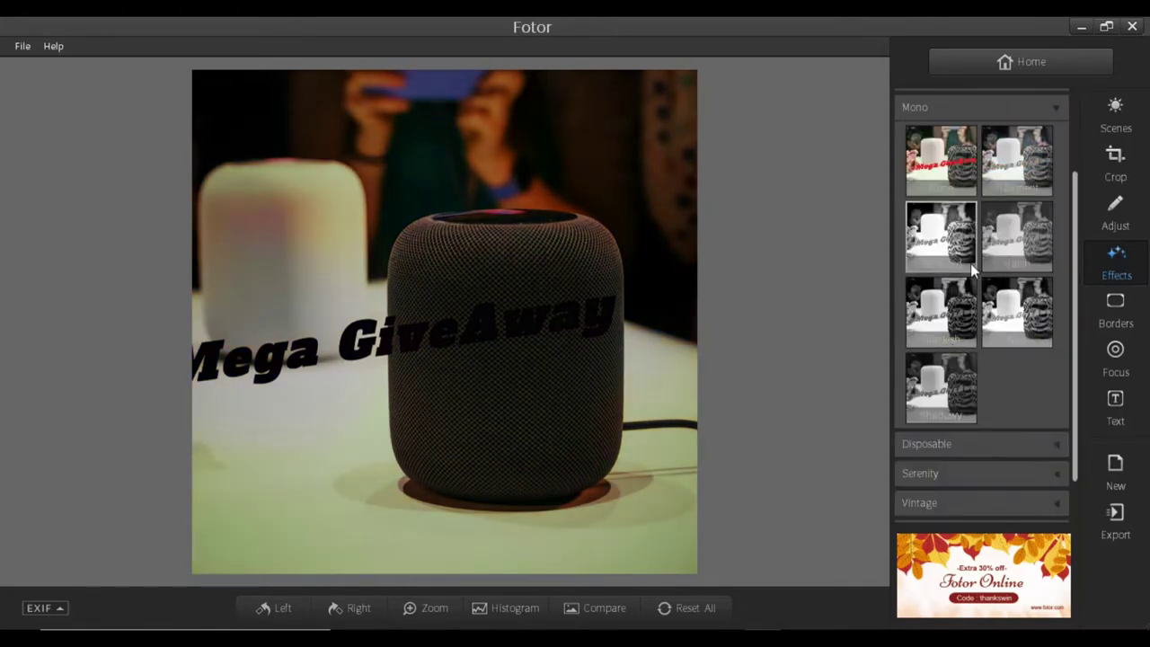
pyautogui.click(991, 326)
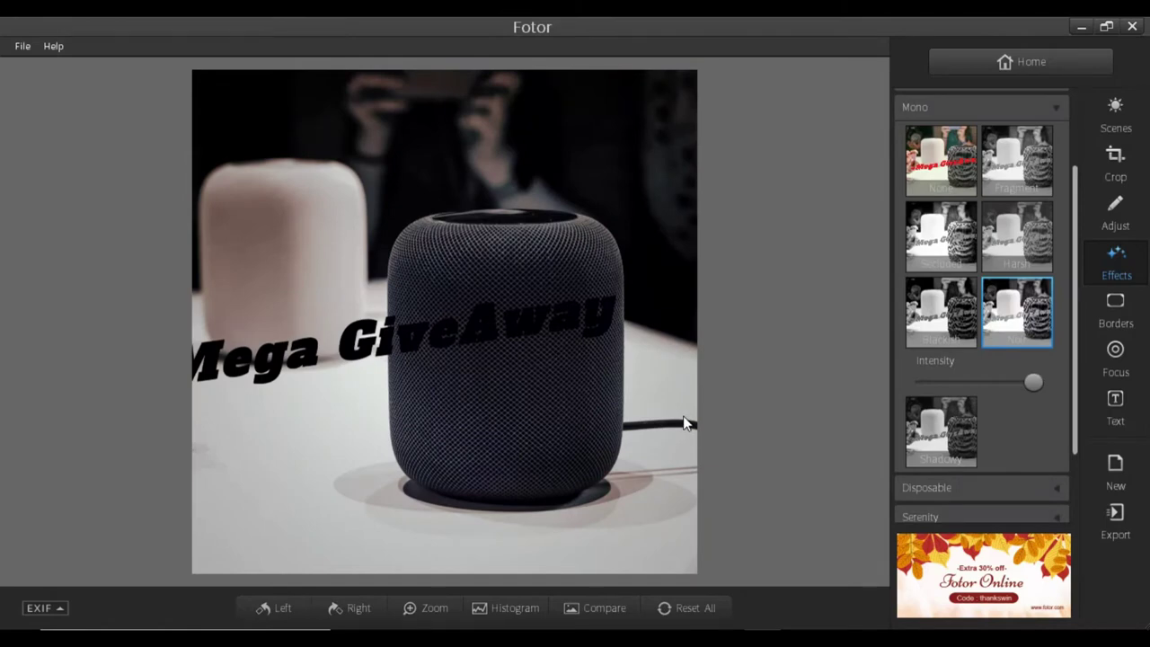
# Step: Frame the photo with the Styled Oil Slick border
pyautogui.click(1110, 310)
pyautogui.click(966, 226)
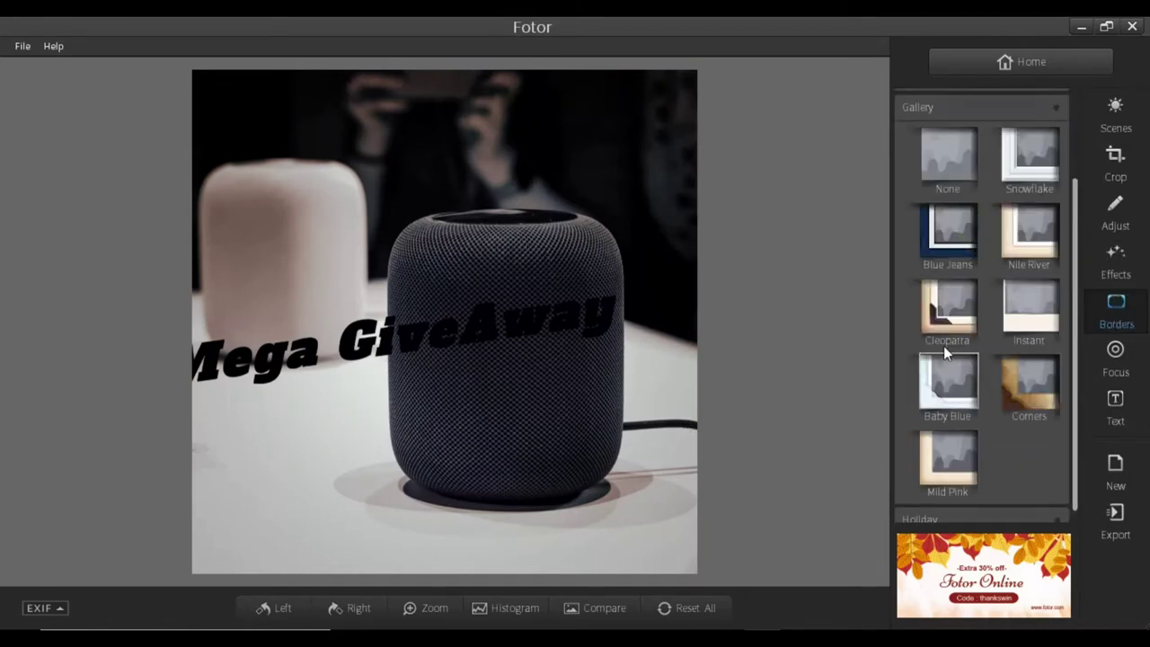
pyautogui.click(941, 110)
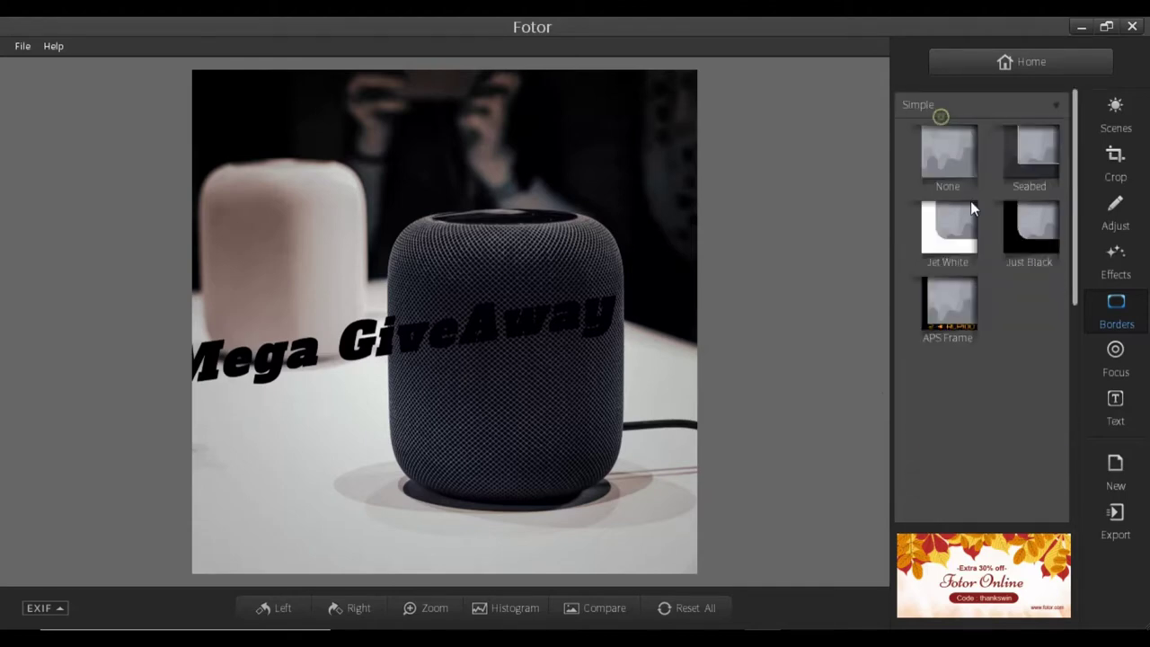
pyautogui.scroll(-5, 939, 287)
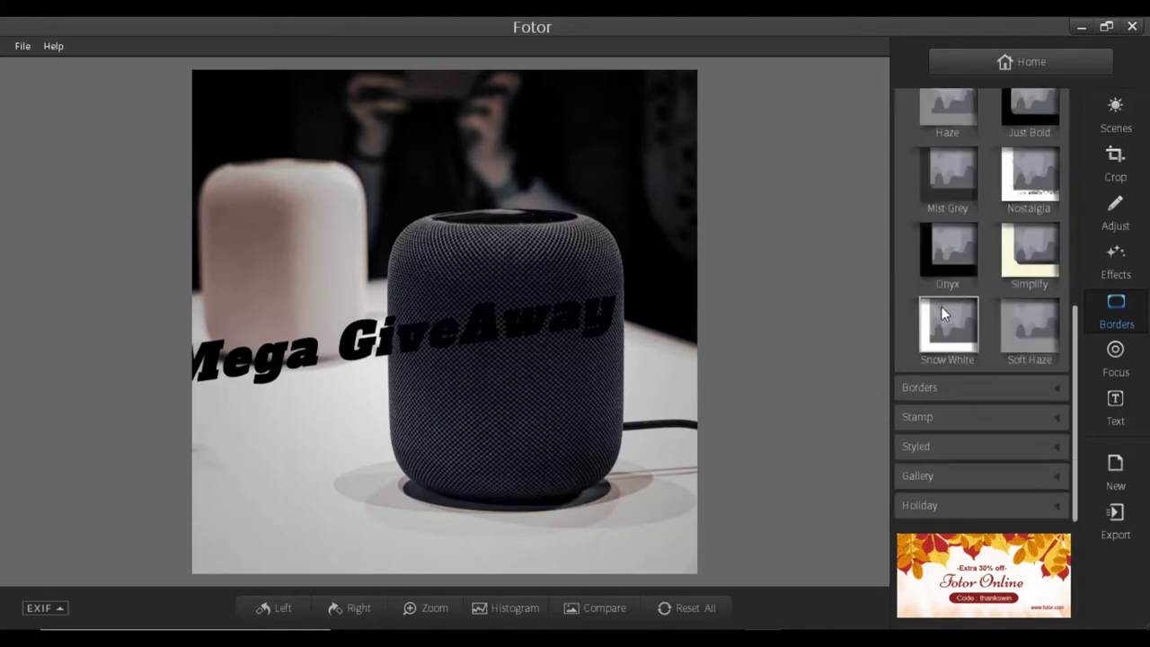
pyautogui.click(970, 445)
pyautogui.click(946, 356)
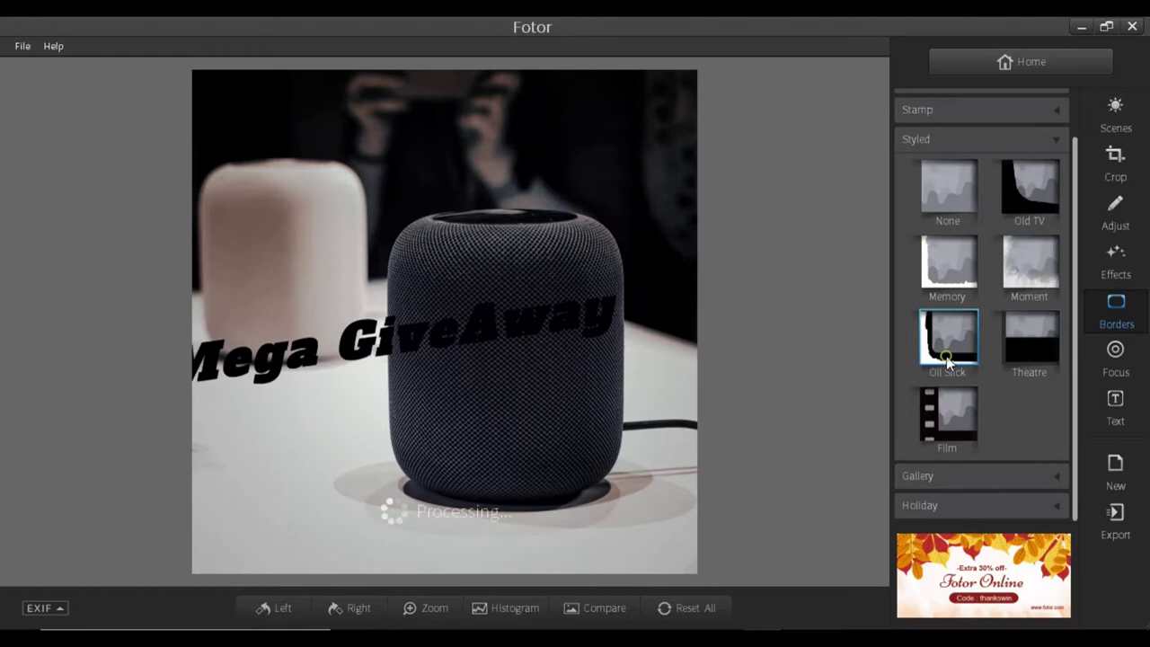
pyautogui.click(1117, 358)
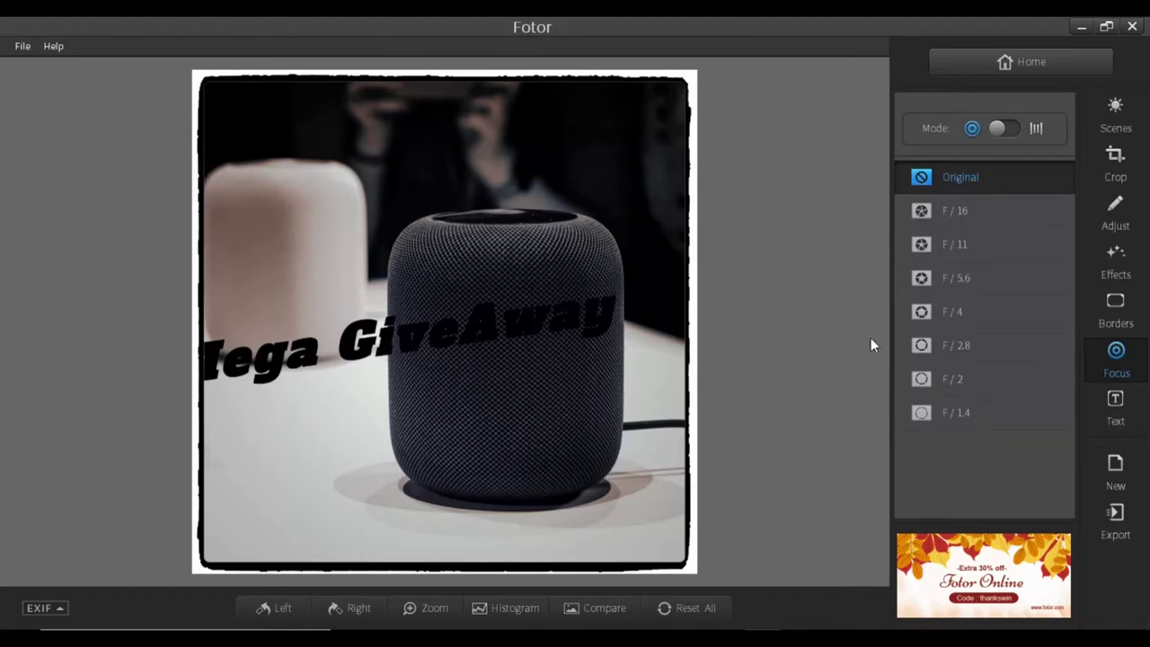
# Step: Apply a linear F/11 focus blur centred on the speaker, then bring up the text settings
pyautogui.click(988, 210)
pyautogui.moveTo(472, 282); pyautogui.dragTo(523, 297)
pyautogui.click(1003, 130)
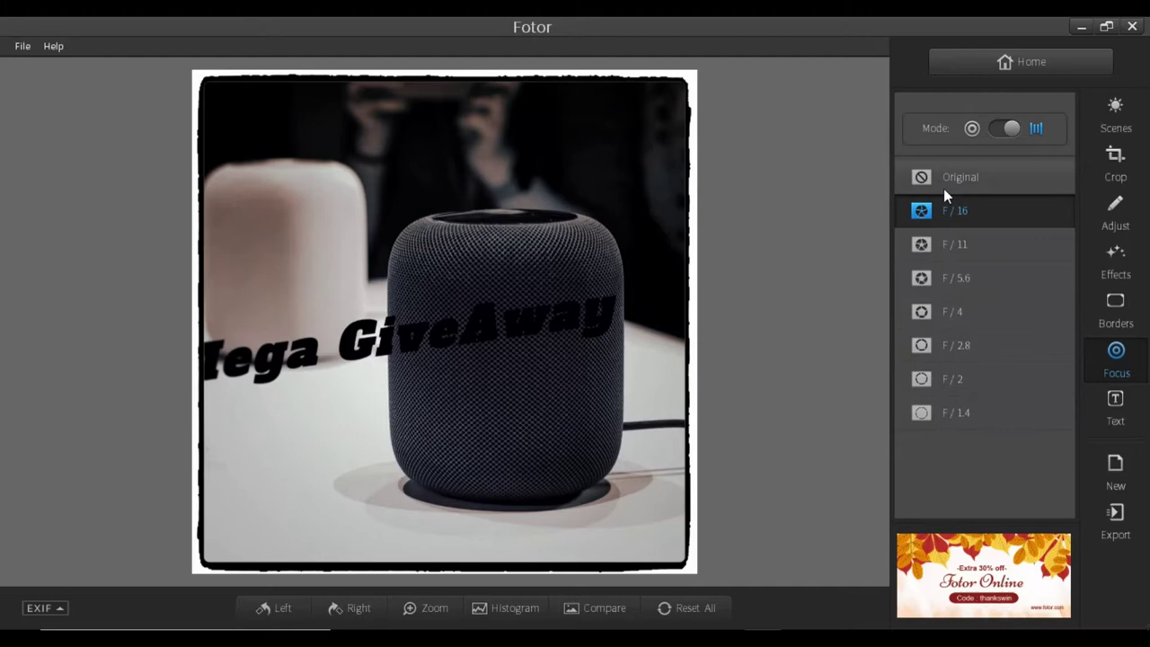
pyautogui.click(956, 246)
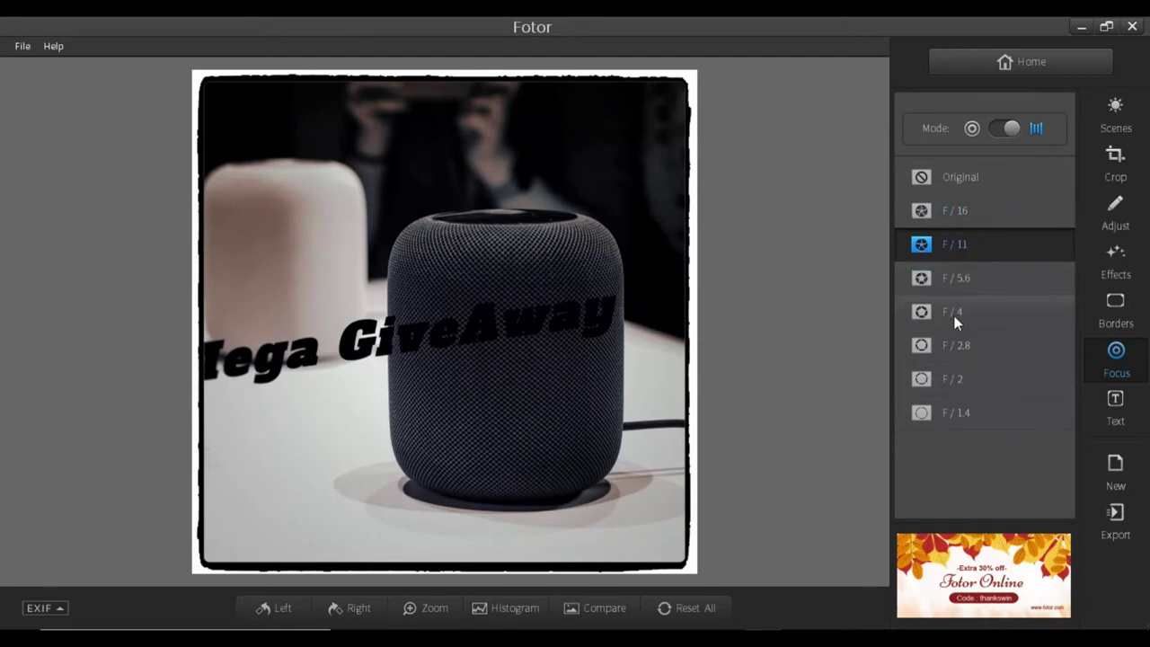
pyautogui.click(1110, 406)
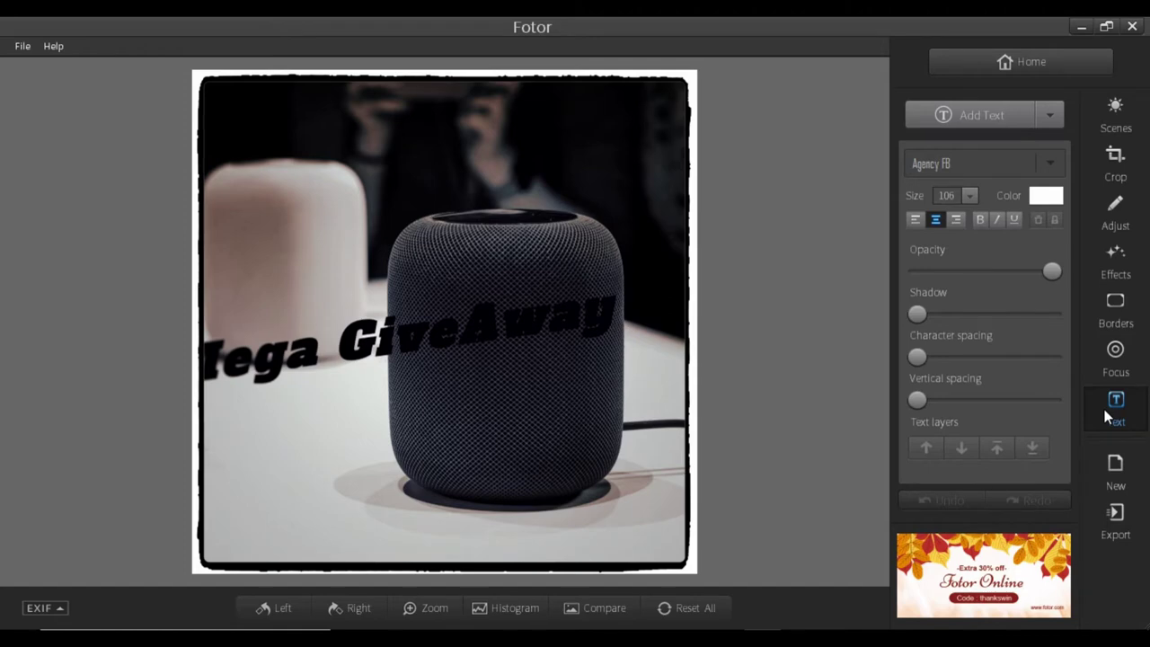
# Step: Add a 'the centric' text box over the speaker and enlarge it
pyautogui.click(999, 117)
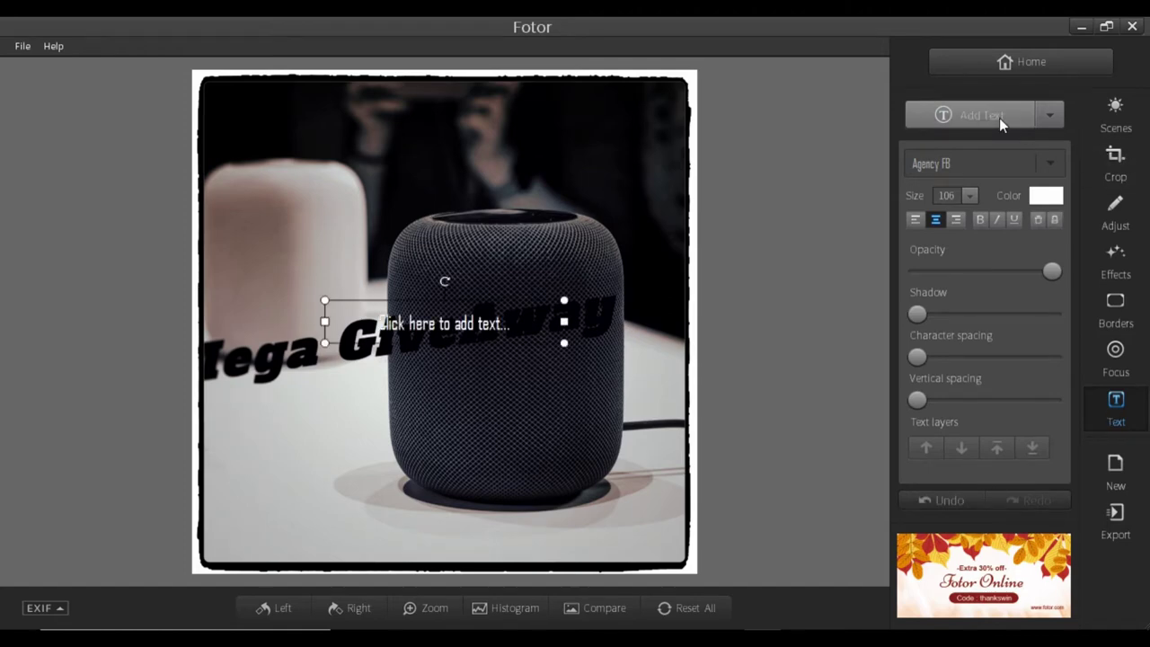
pyautogui.write('t')
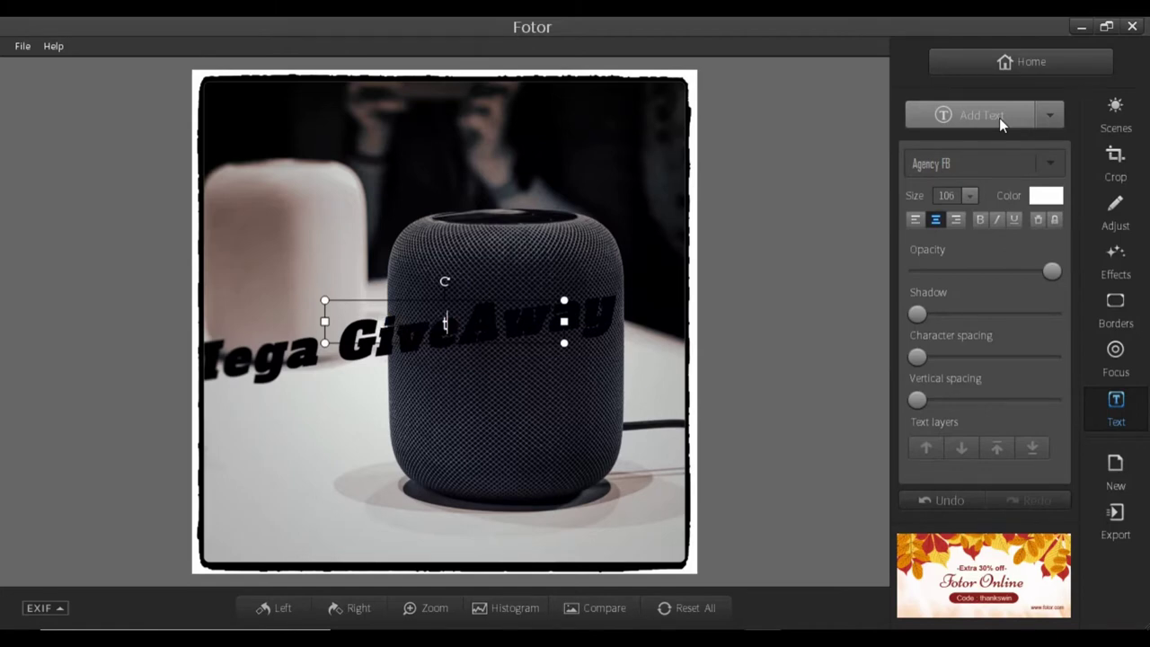
pyautogui.write('he centric')
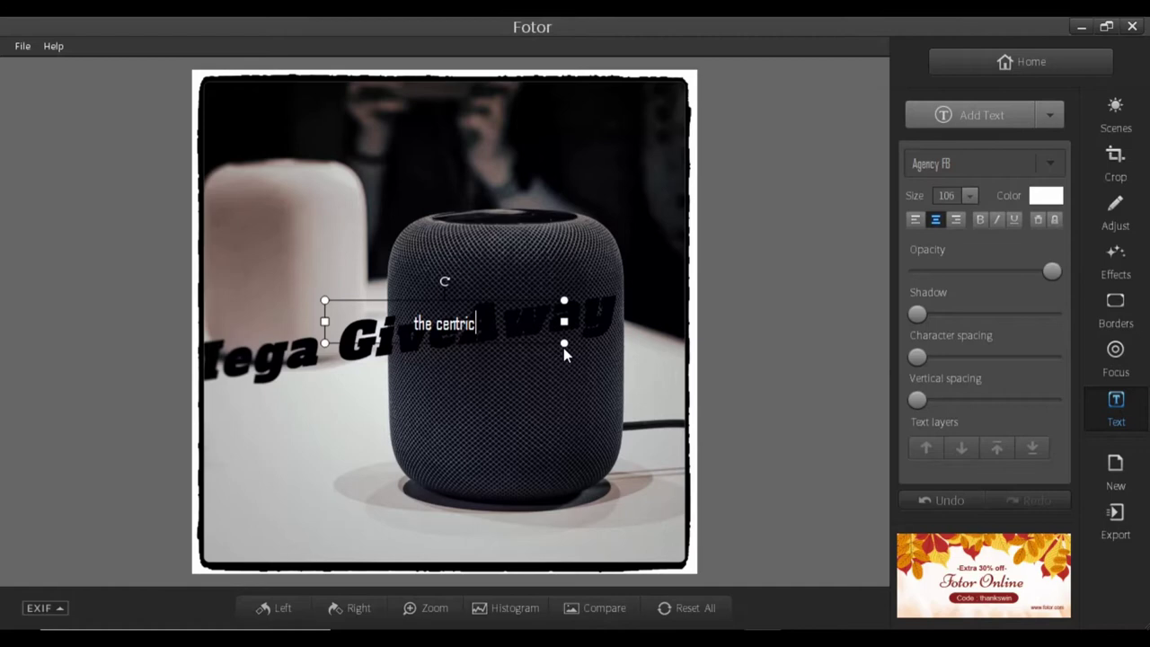
pyautogui.moveTo(563, 346); pyautogui.dragTo(629, 342)
# Step: Add then undo an extra text box, and delete then restore the 'the centric' layer
pyautogui.click(1000, 126)
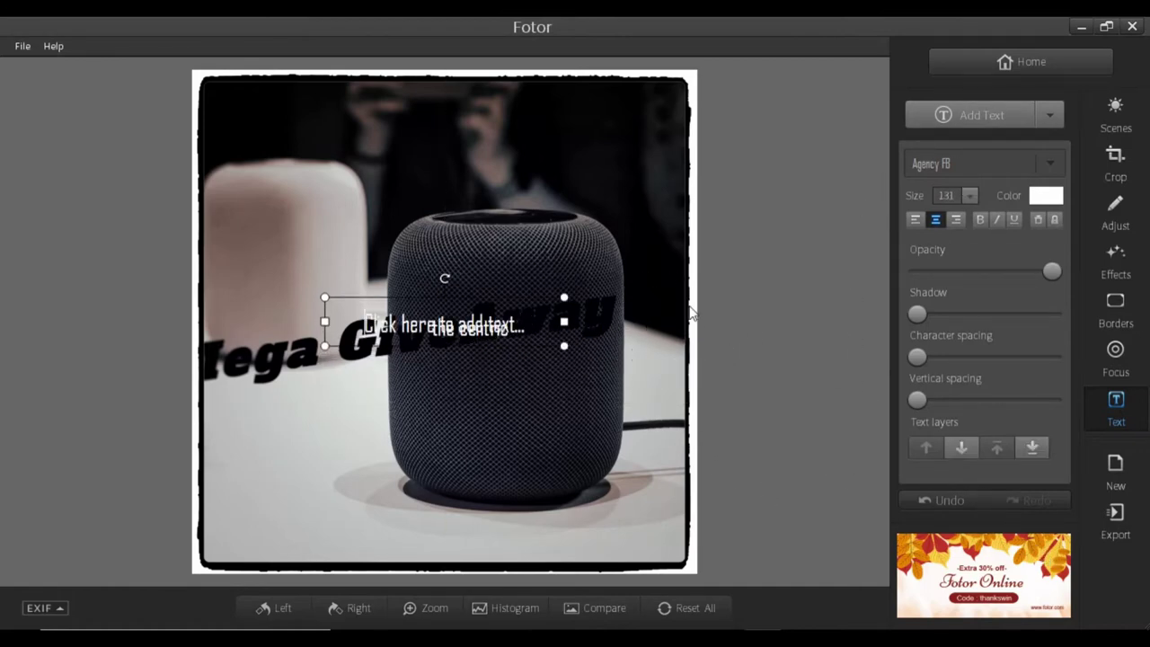
pyautogui.hotkey('ctrl', 'z')
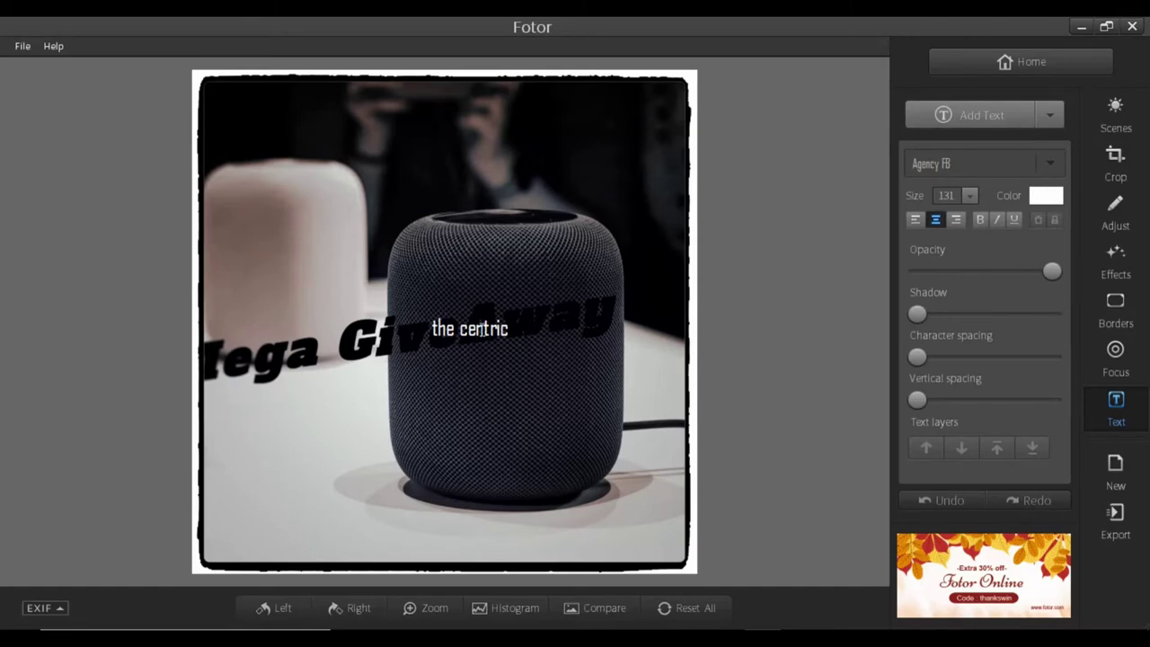
pyautogui.click(1033, 222)
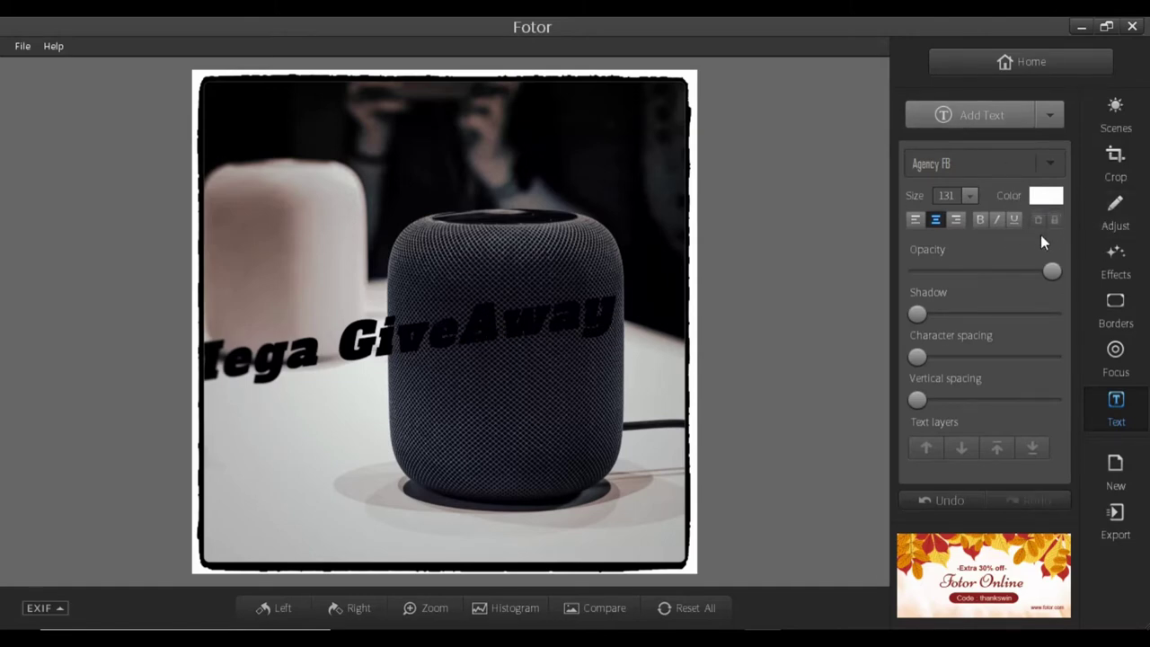
pyautogui.hotkey('ctrl', 'z')
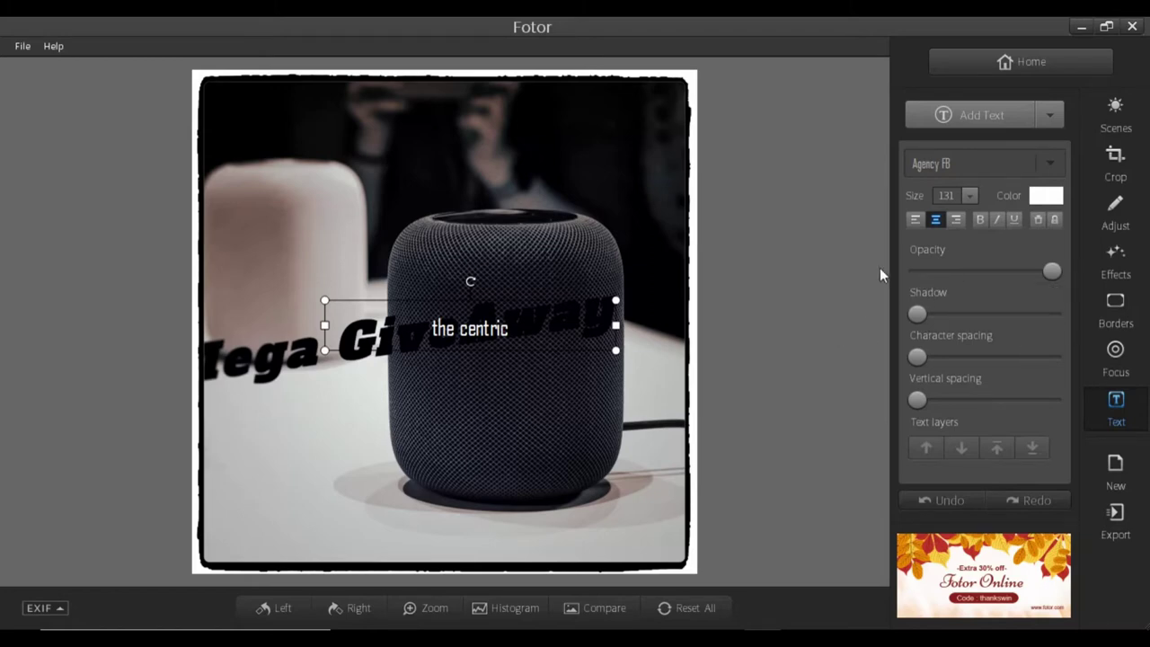
# Step: Set the text size to 288 and move it down onto the lower speaker
pyautogui.click(951, 195)
pyautogui.click(950, 359)
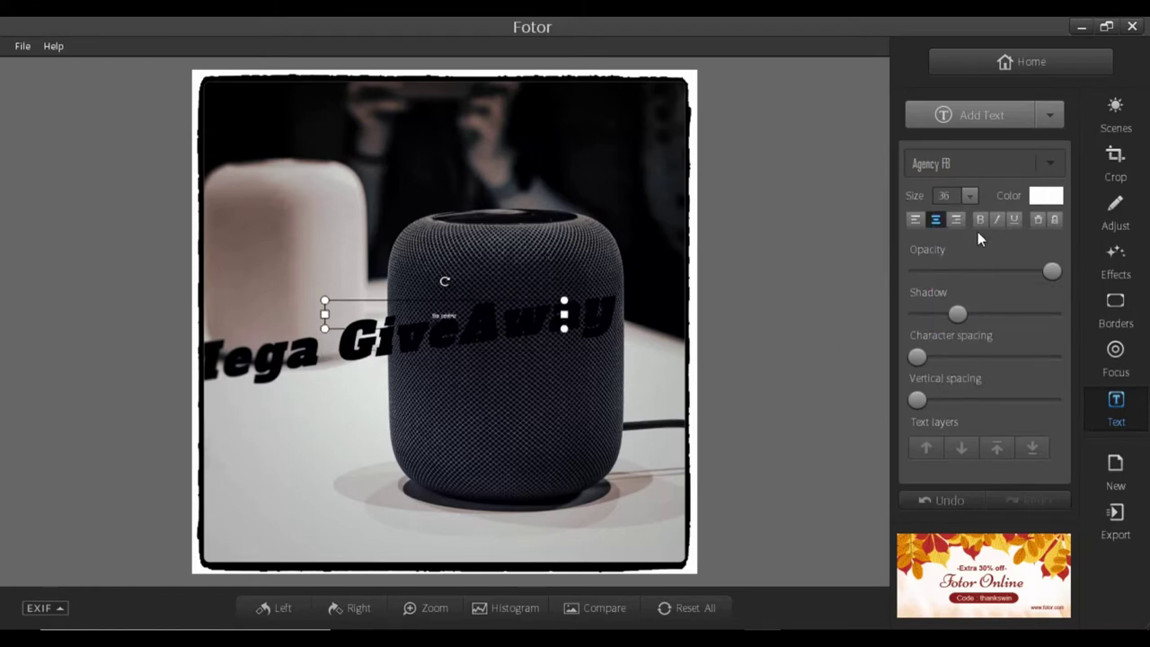
pyautogui.click(950, 195)
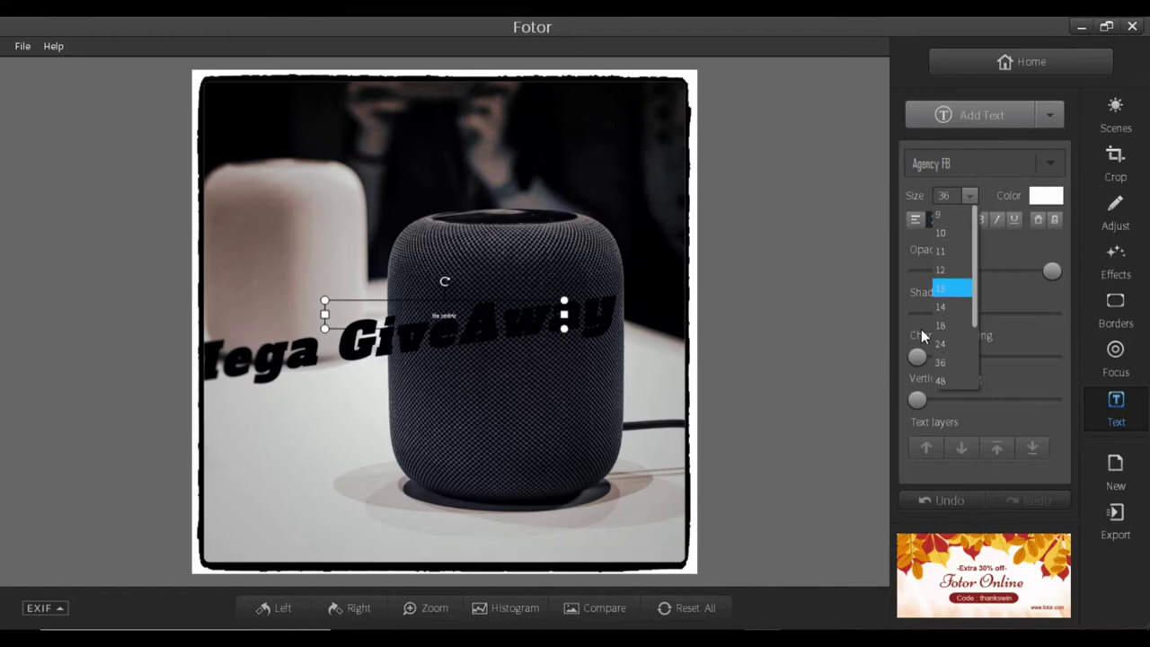
pyautogui.click(952, 381)
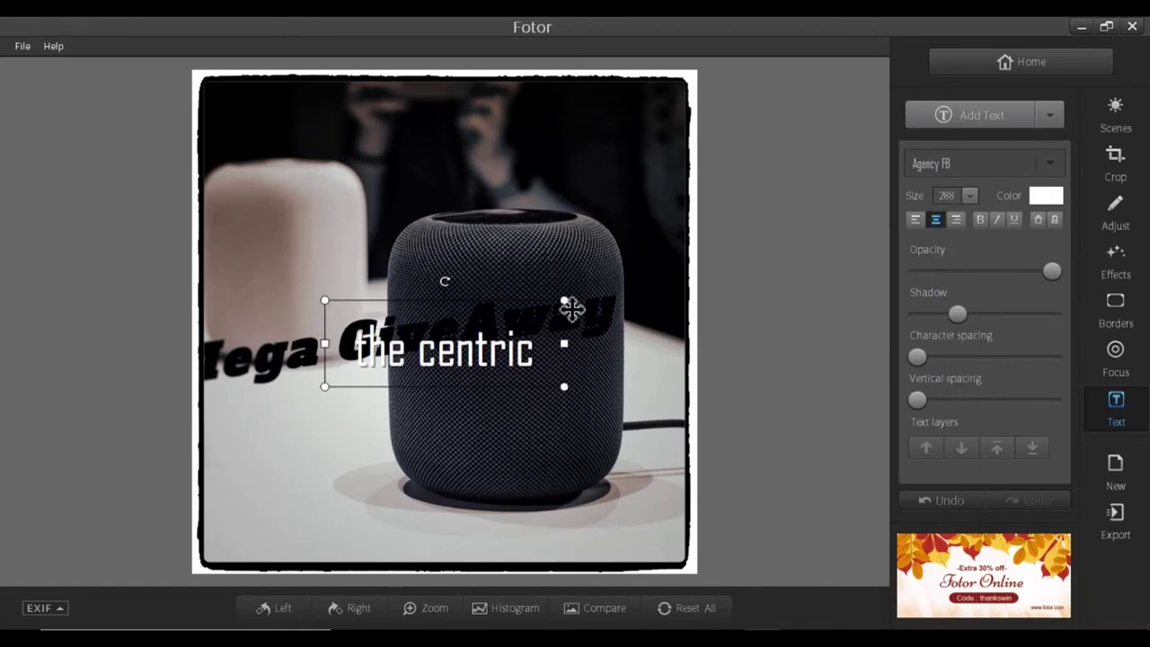
pyautogui.moveTo(548, 310); pyautogui.dragTo(620, 421)
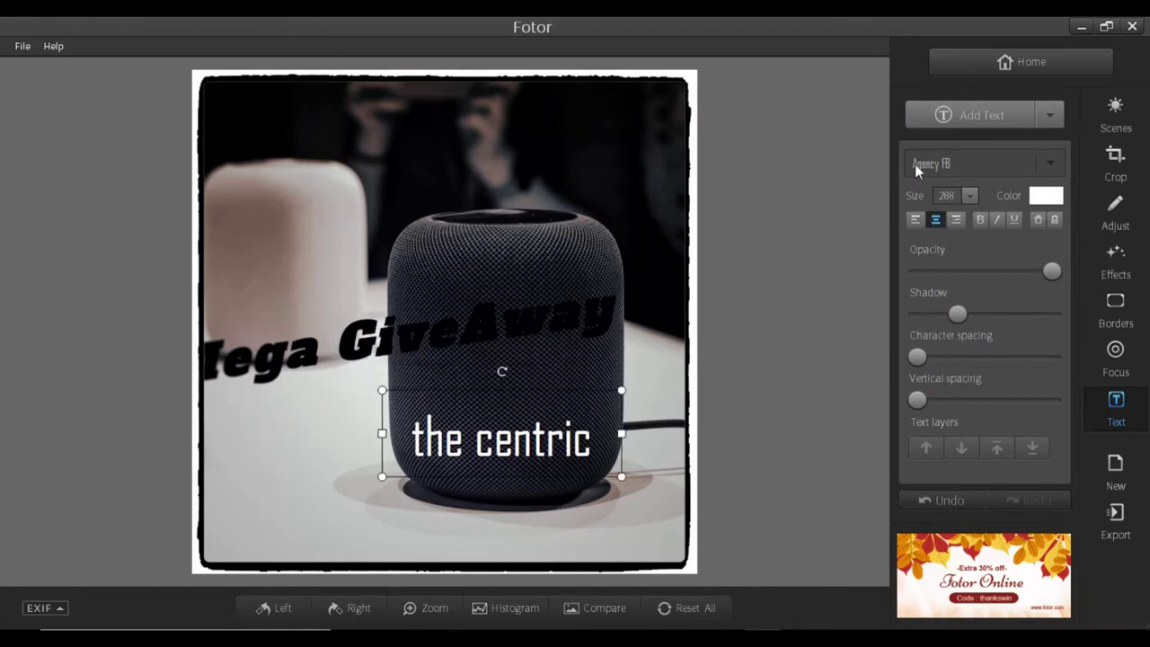
# Step: Change the font to ALGERIAN and nudge THE CENTRIC slightly up and left
pyautogui.click(979, 171)
pyautogui.click(977, 362)
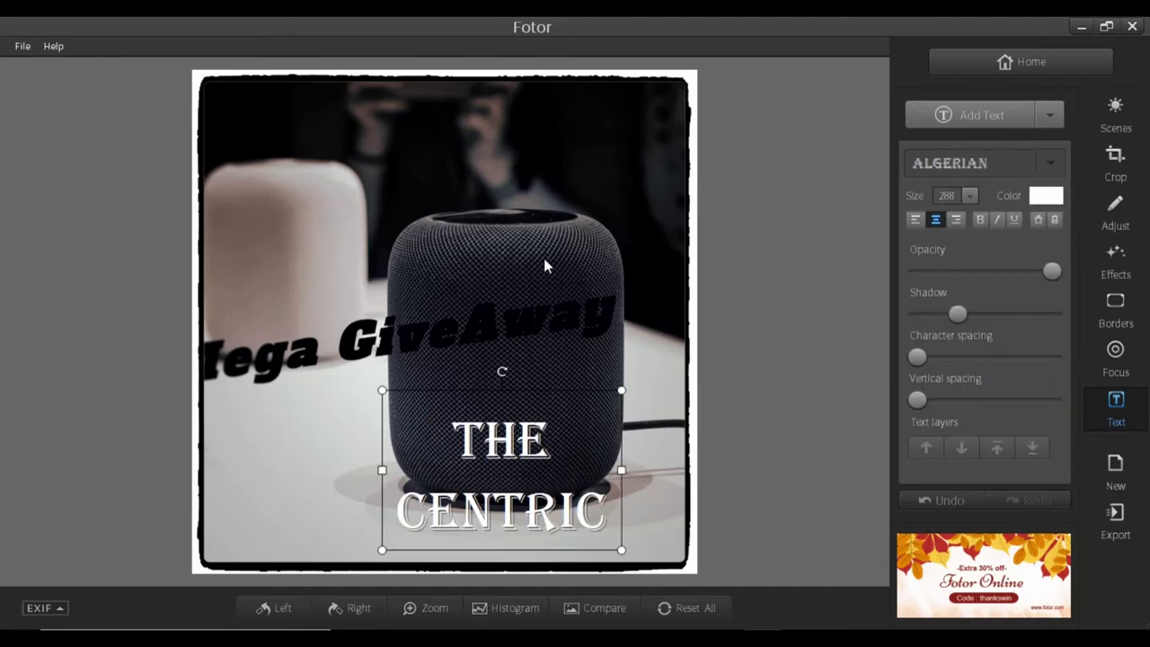
pyautogui.click(542, 306)
pyautogui.click(550, 429)
pyautogui.moveTo(555, 391); pyautogui.dragTo(536, 367)
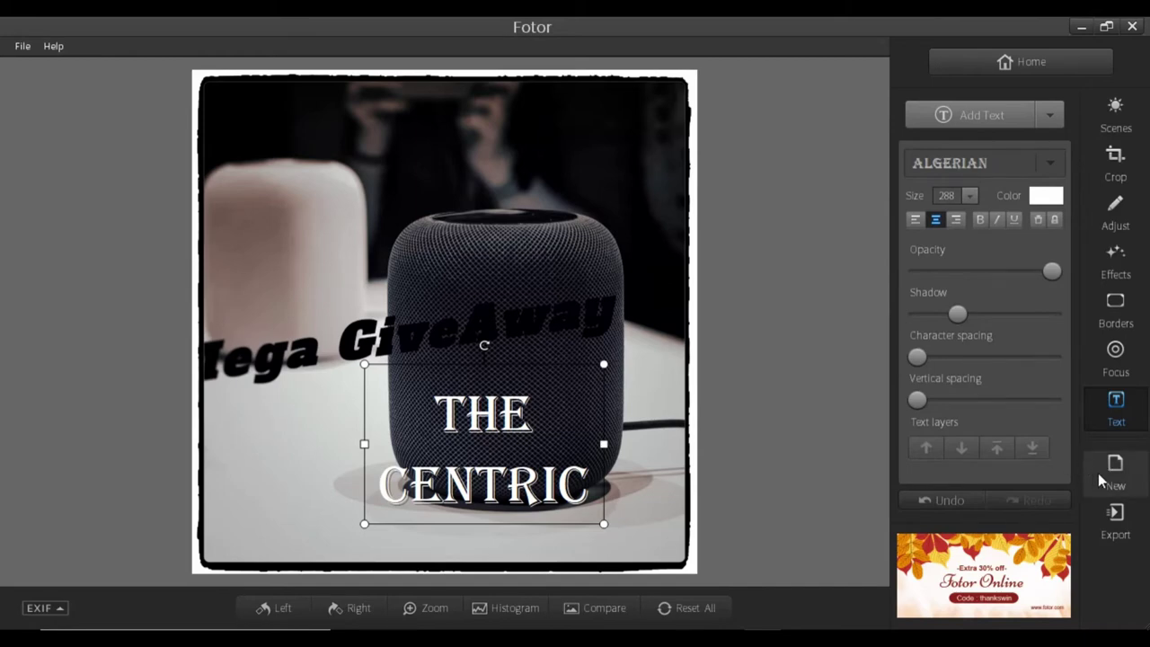
# Step: Open the Save to Computer export settings
pyautogui.click(1116, 519)
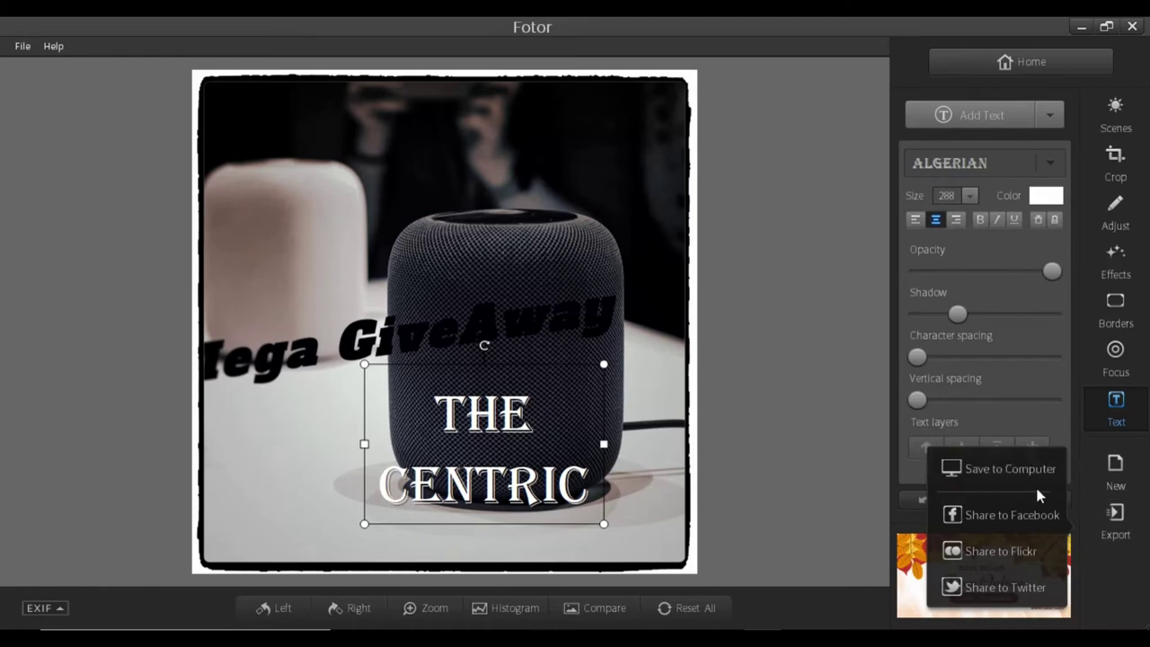
pyautogui.click(1115, 521)
pyautogui.click(1033, 470)
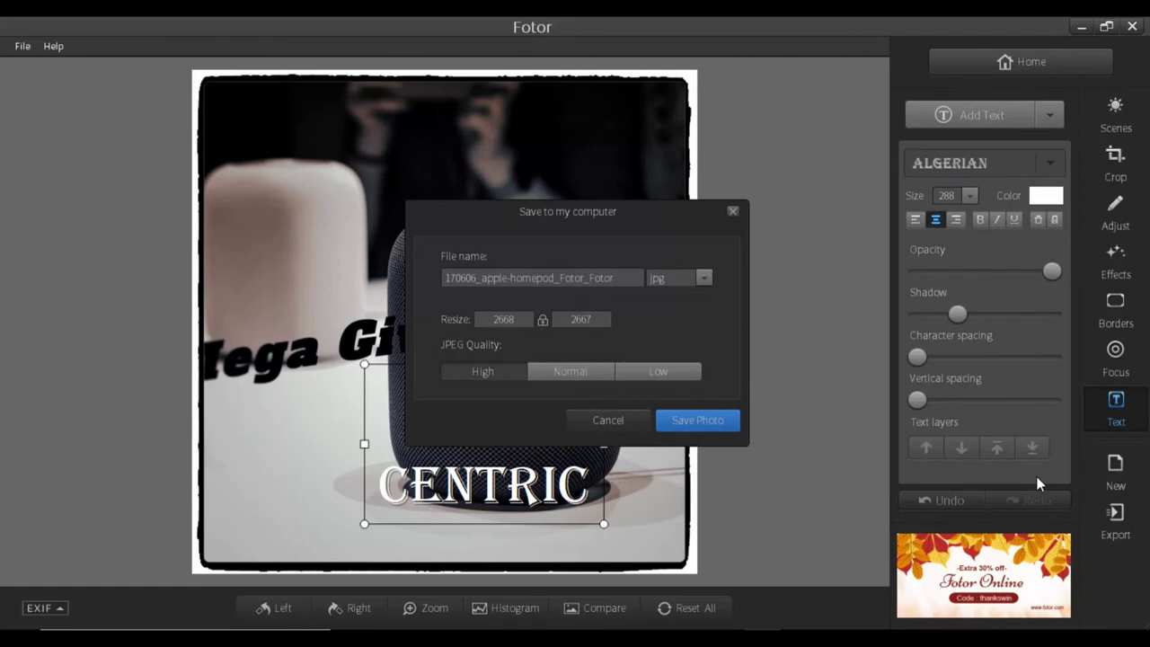
# Step: Try a couple of file names, cancel the export, and start a new photo
pyautogui.write('falk')
pyautogui.hotkey('ctrl', 'a')
pyautogui.press('BackSpace')
pyautogui.write('dksfhasdkfsdfjka')
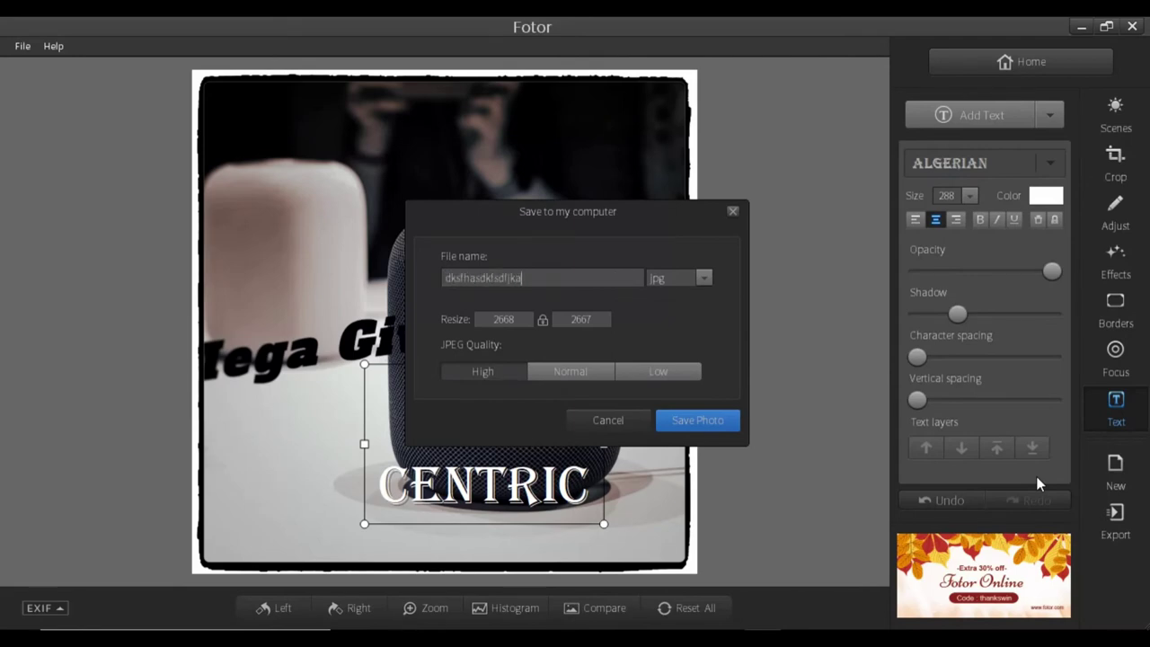
pyautogui.hotkey('ctrl', 'a')
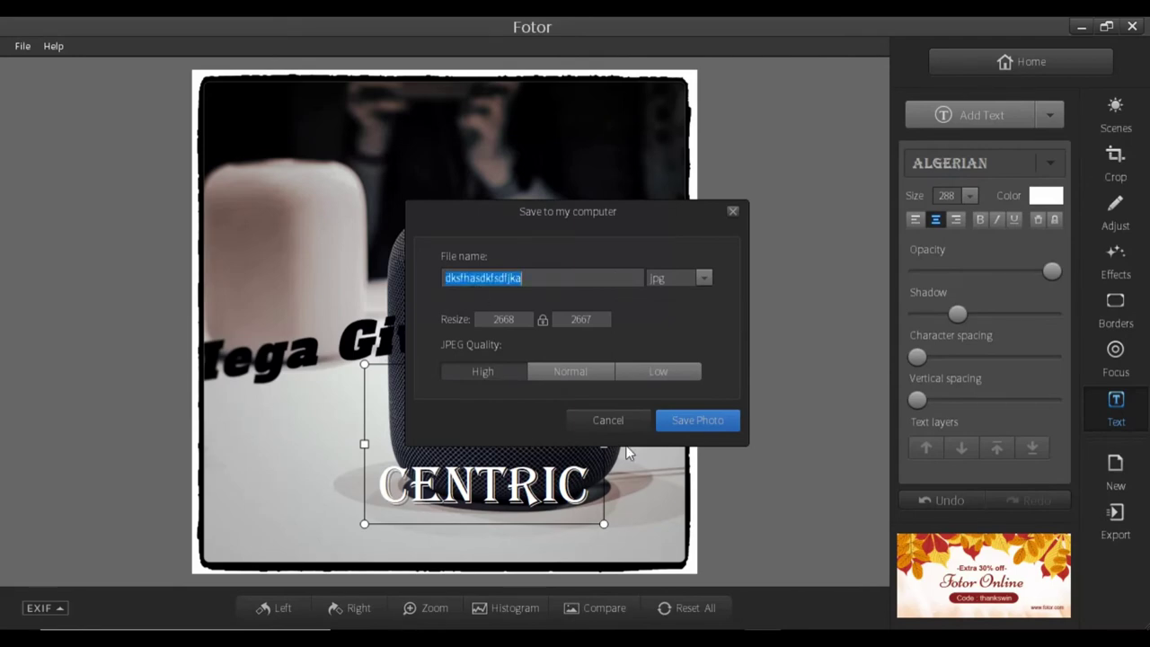
pyautogui.click(636, 416)
pyautogui.click(1107, 482)
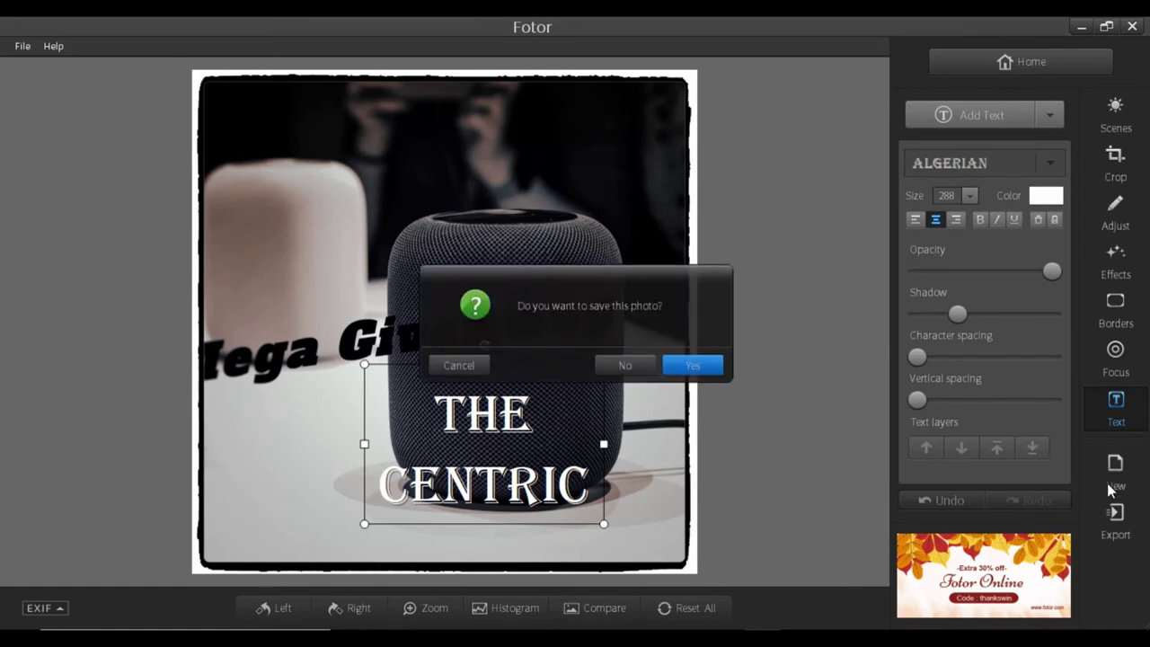
# Step: Decline saving the HomePod edit and open imacpro-27-retina-config-hero from the file list
pyautogui.click(615, 361)
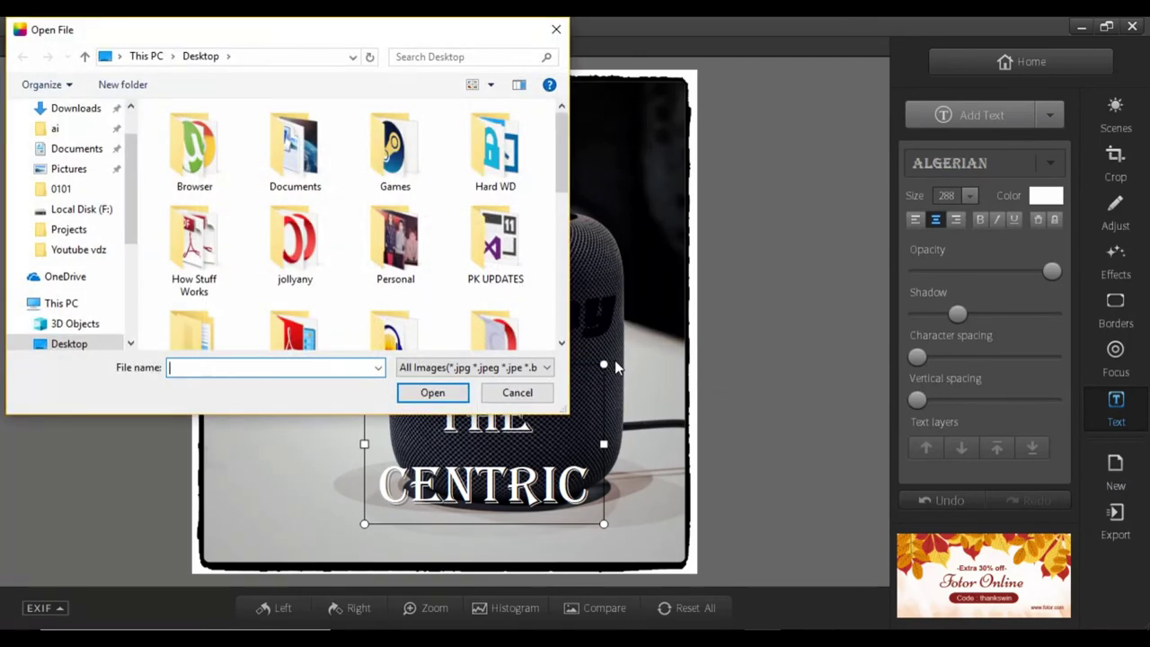
pyautogui.scroll(-5, 431, 287)
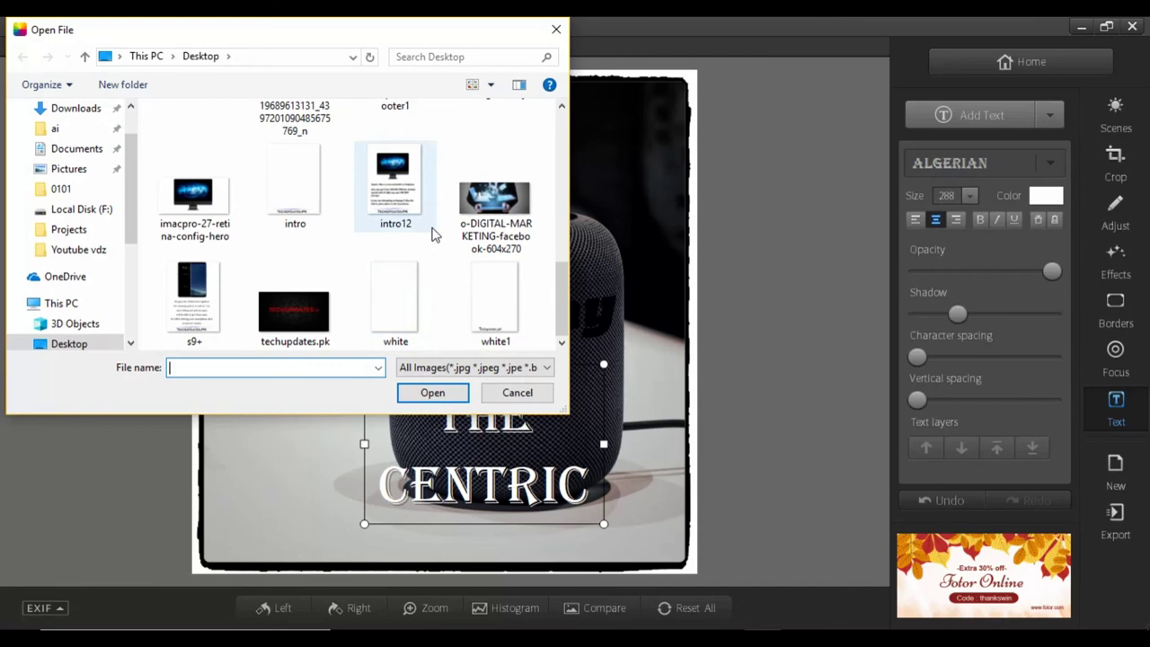
pyautogui.doubleClick(194, 193)
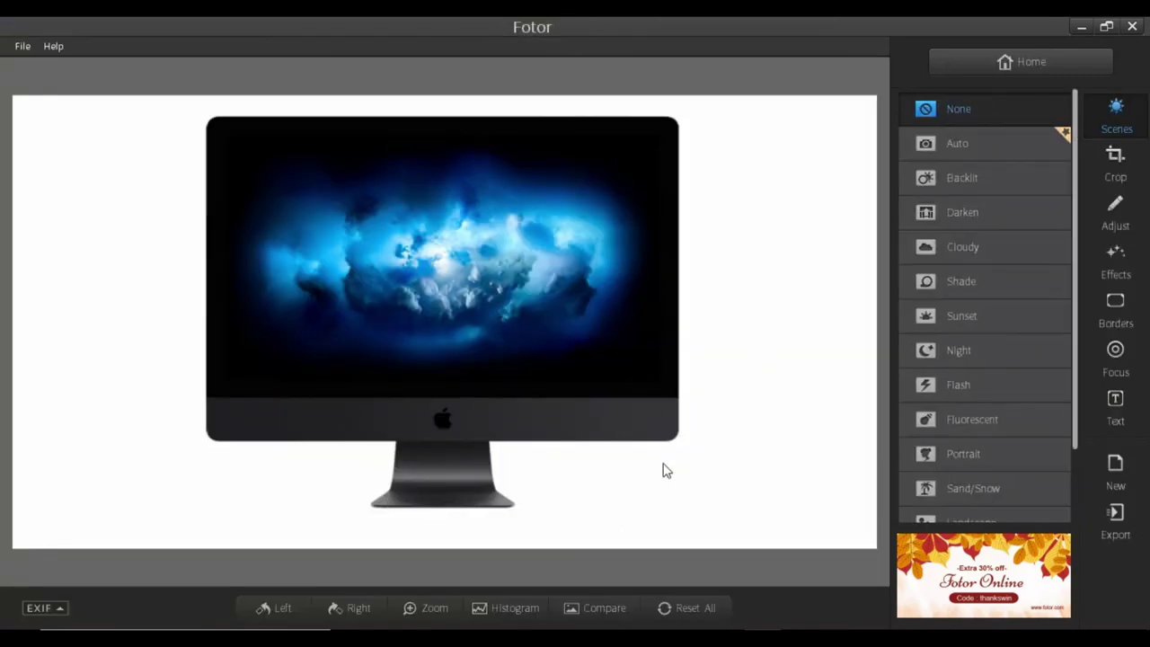